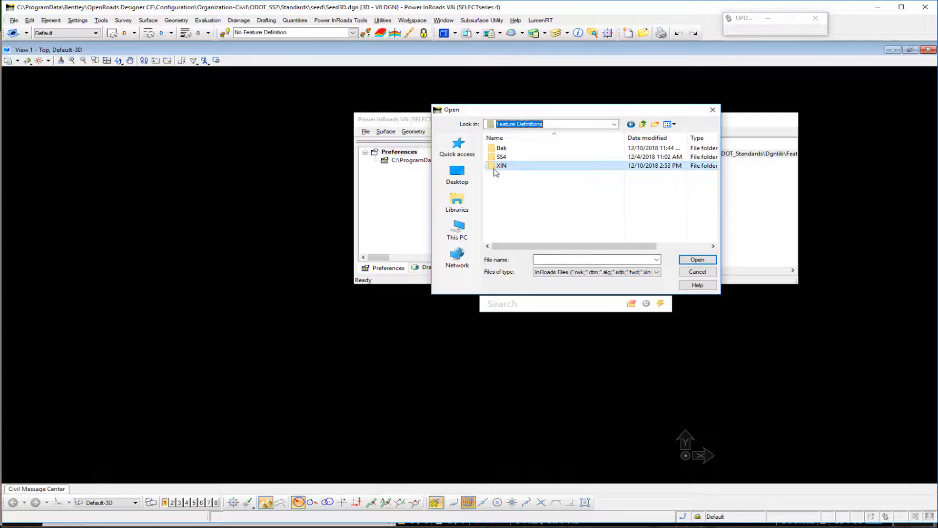
# Load the civil.xin preference file from the XIN folder and close the Open dialog
pyautogui.doubleClick(501, 165)
pyautogui.click(506, 149)
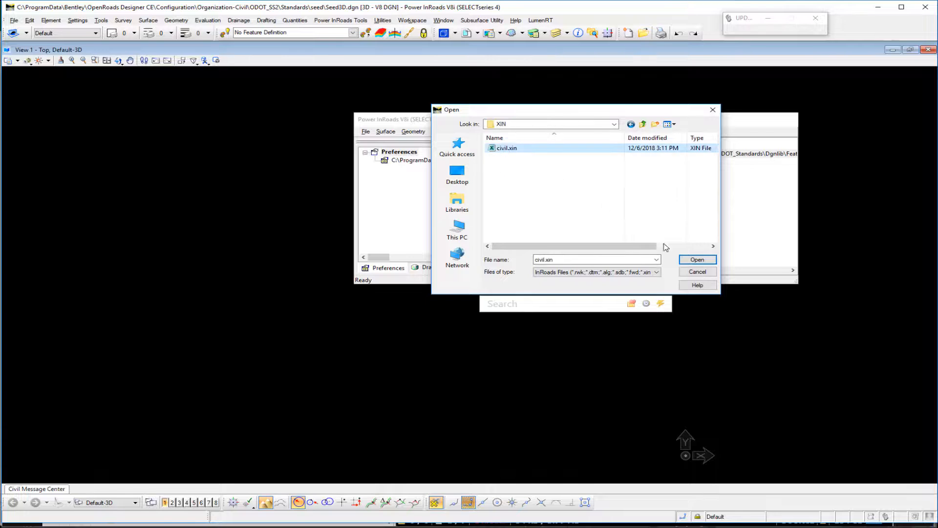
pyautogui.click(697, 260)
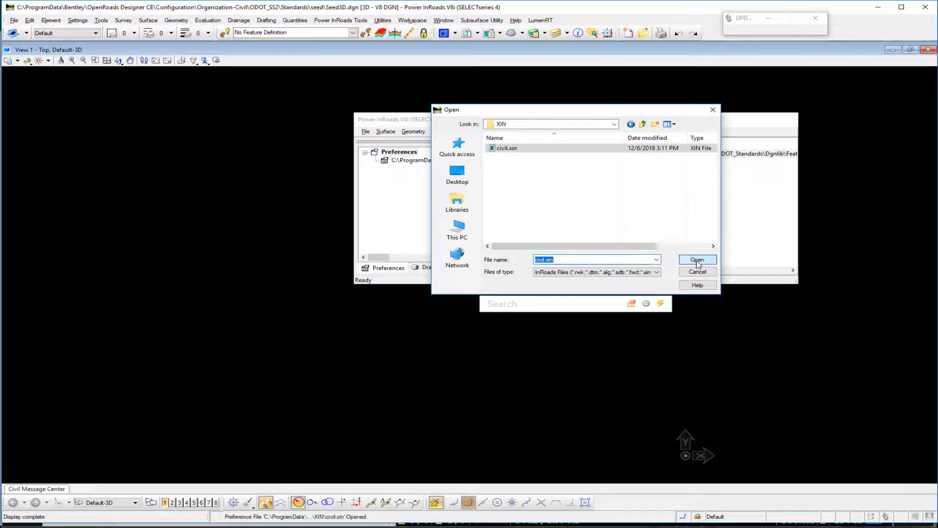
pyautogui.click(697, 272)
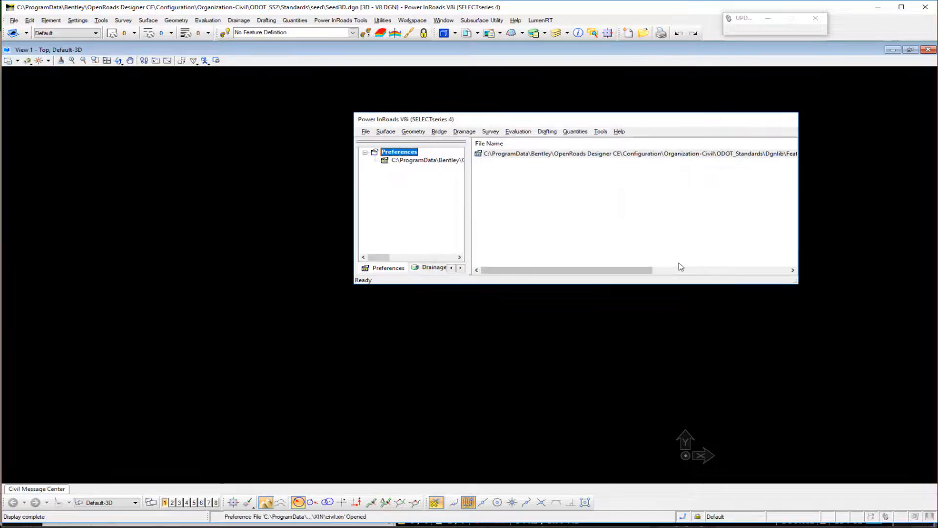
# Open the Style Manager and compare the style list with the Include Survey filter off and on
pyautogui.click(599, 131)
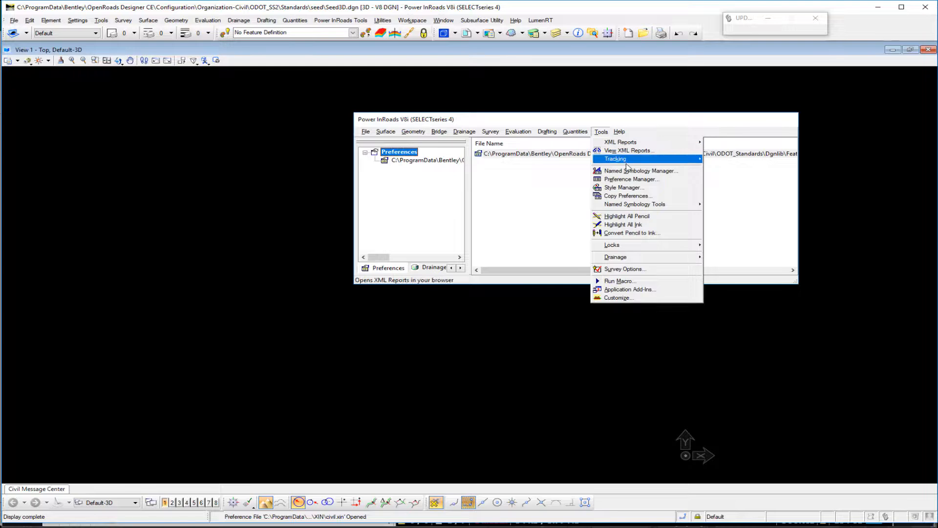
pyautogui.click(630, 190)
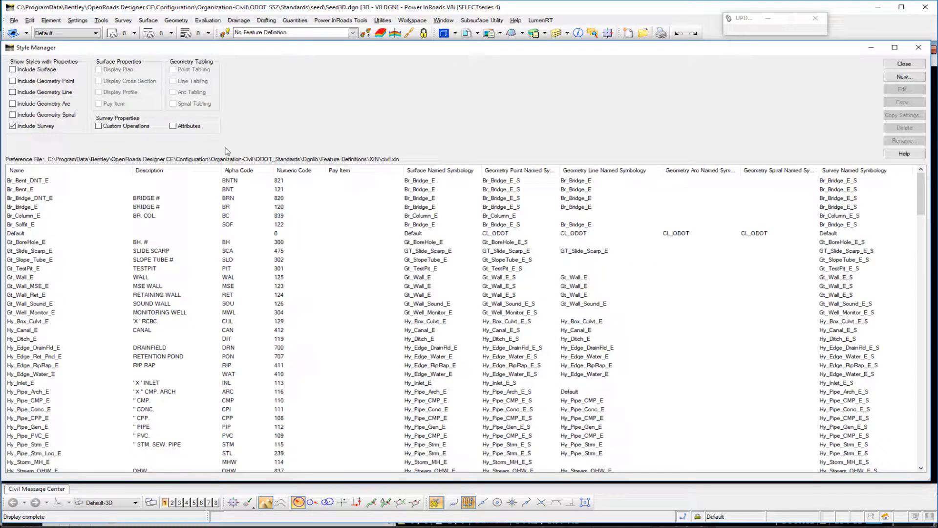
pyautogui.click(13, 126)
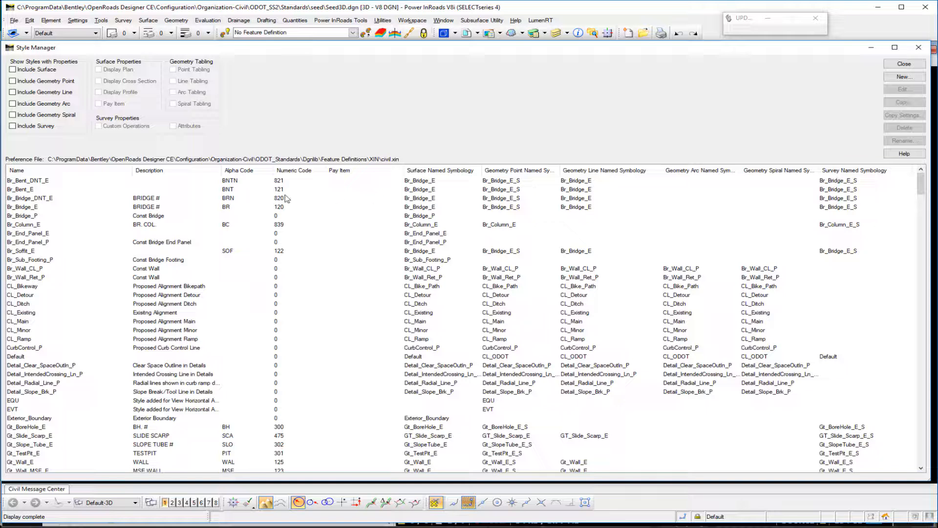
pyautogui.click(12, 126)
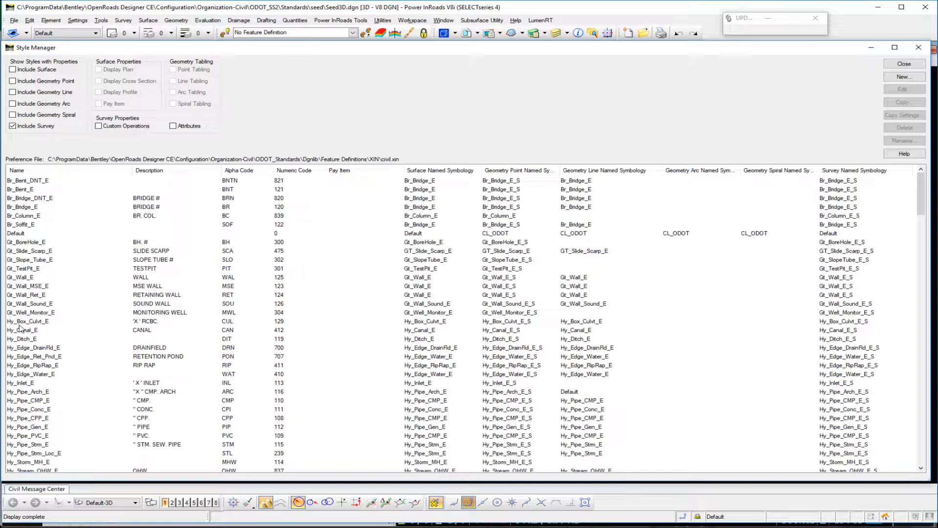
# Switch to the xin_namepath_map.xlsx workbook in Excel and review all path columns on the Element Templates sheet
pyautogui.hotkey('alt', 'Tab')
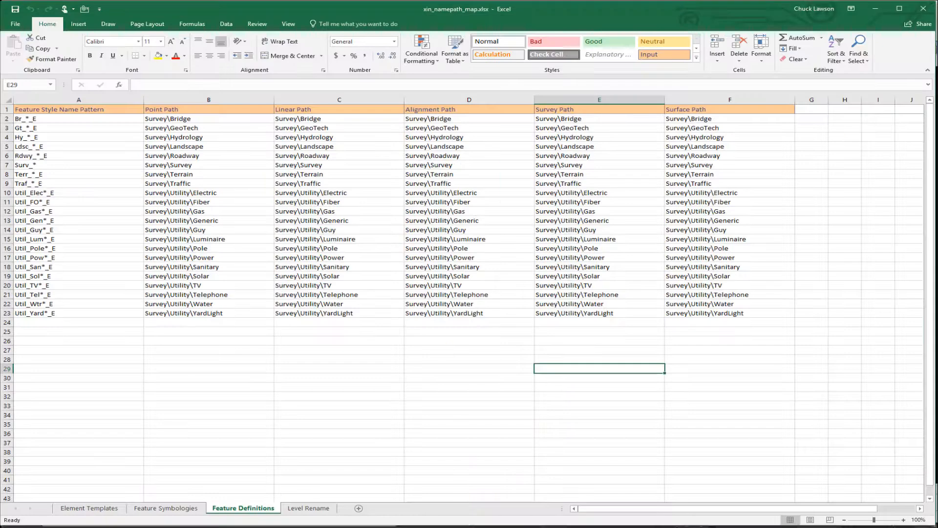
pyautogui.click(98, 510)
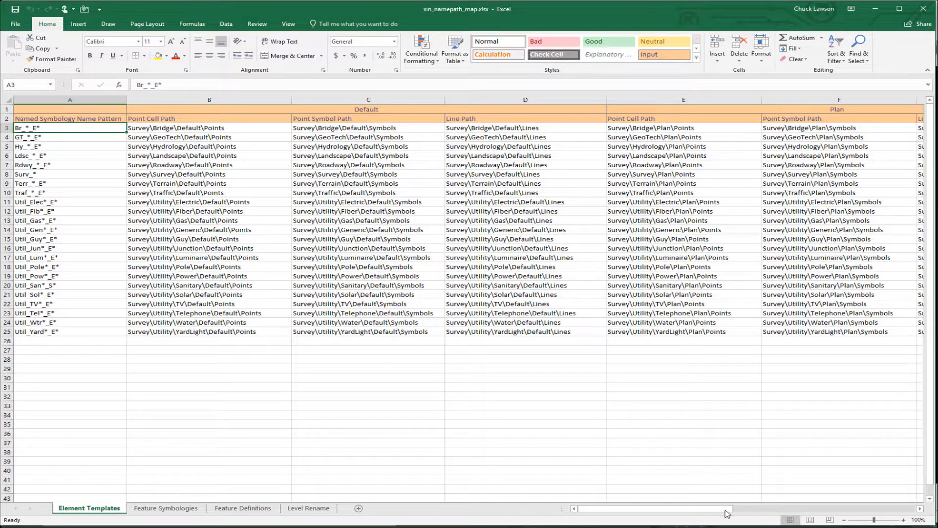
pyautogui.moveTo(726, 513); pyautogui.dragTo(914, 518)
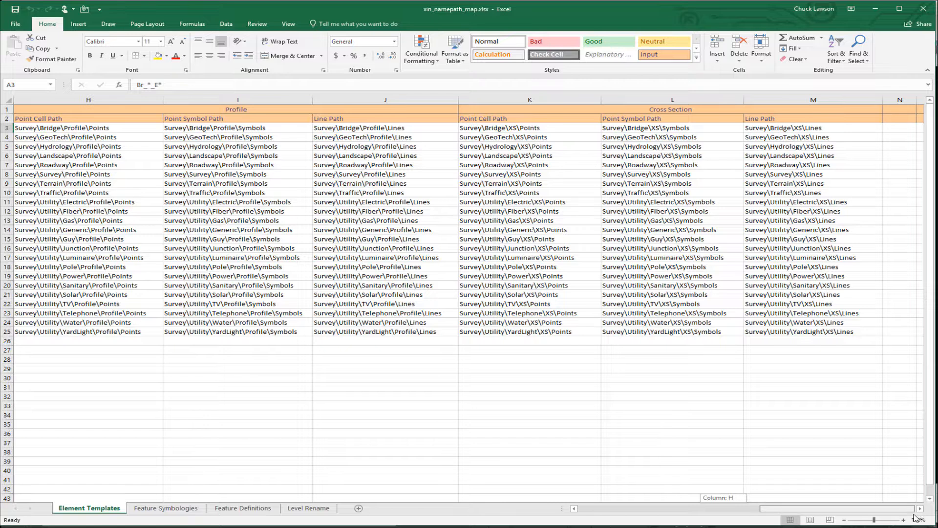
pyautogui.moveTo(914, 518); pyautogui.dragTo(623, 520)
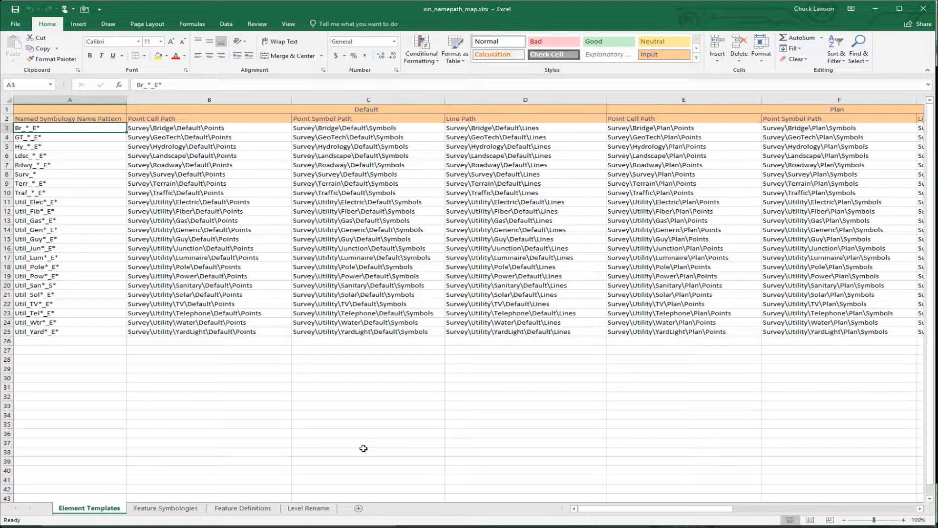
# Return to the Style Manager in Power InRoads and select the Rdwy_Edge_Conc_E style
pyautogui.hotkey('alt', 'Tab')
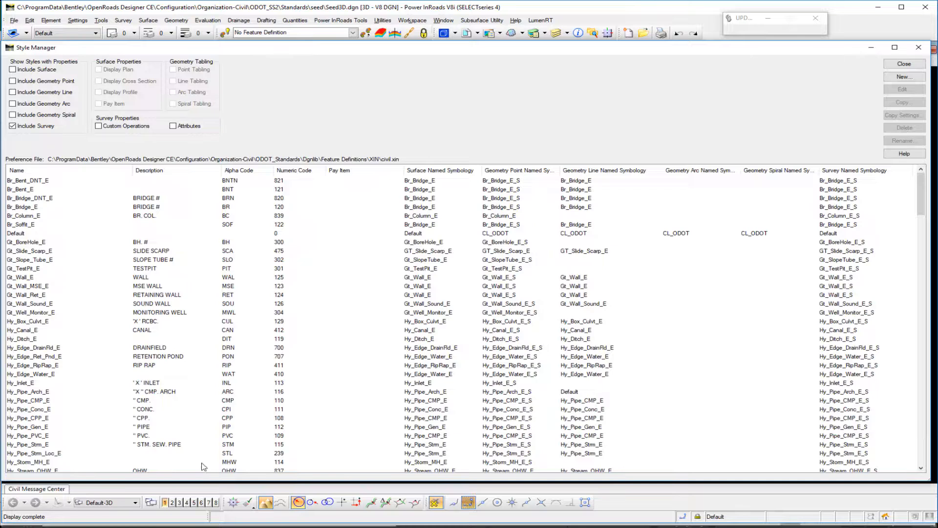
pyautogui.scroll(-13, 54, 383)
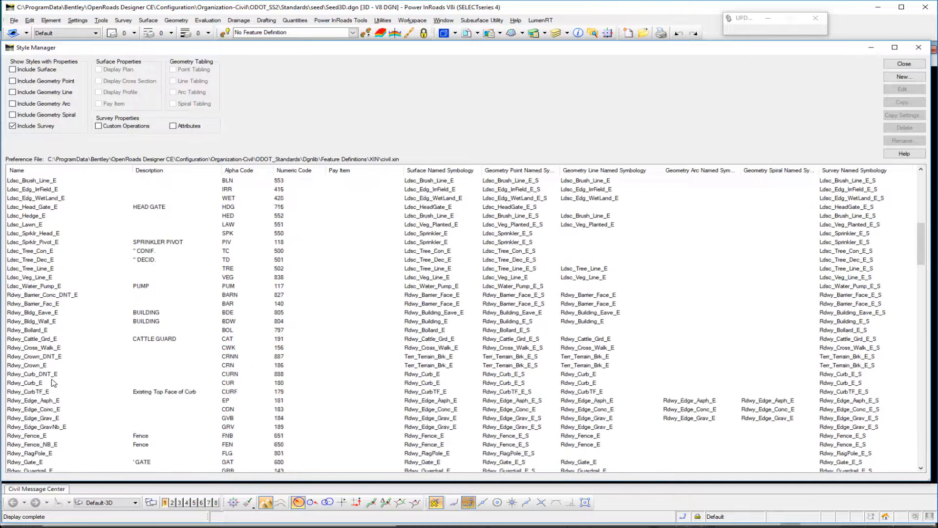
pyautogui.scroll(-4, 53, 383)
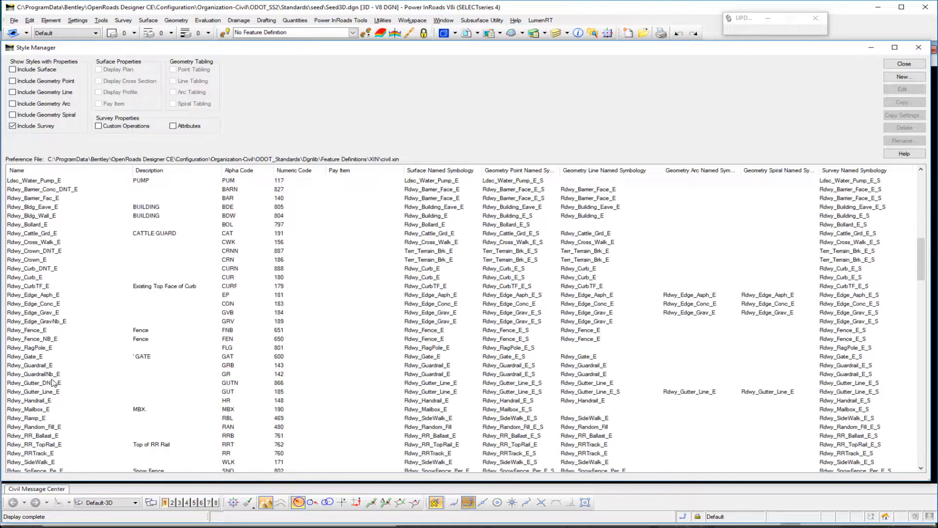
pyautogui.click(32, 304)
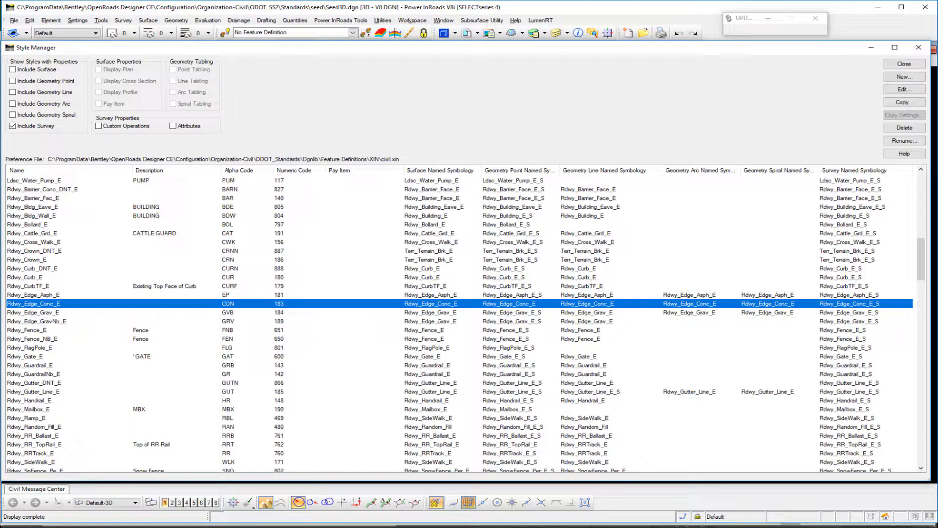
# Switch to the Excel workbook and highlight the whole Rdwy_*_E* row on the Element Templates sheet to examine its paths
pyautogui.hotkey('alt', 'Tab')
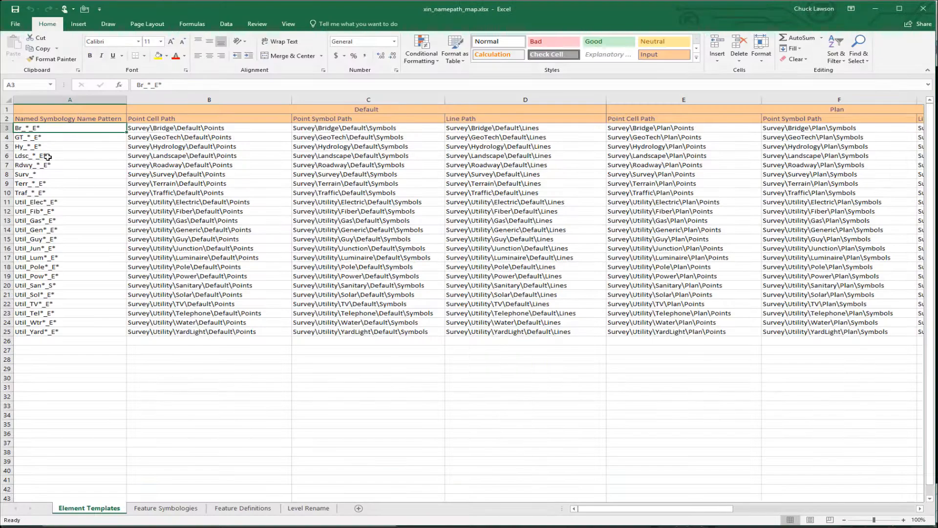
pyautogui.click(40, 164)
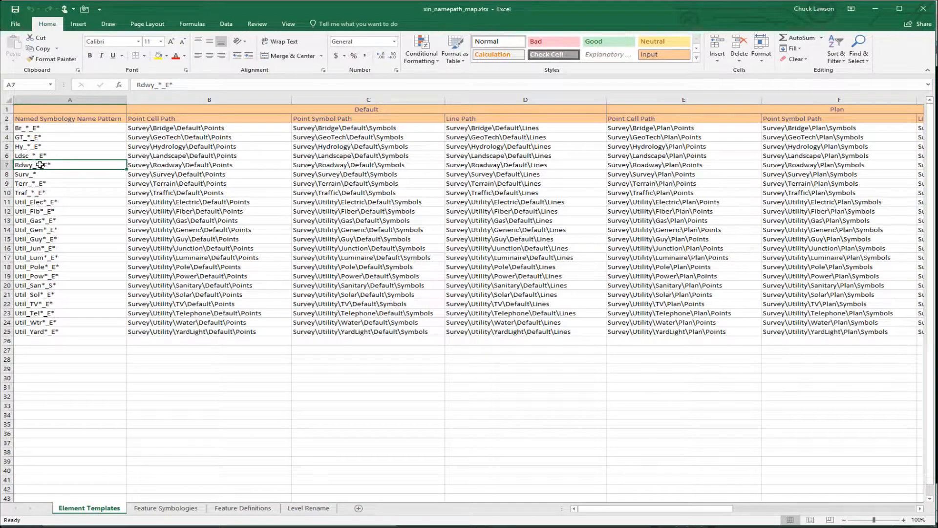
pyautogui.click(6, 164)
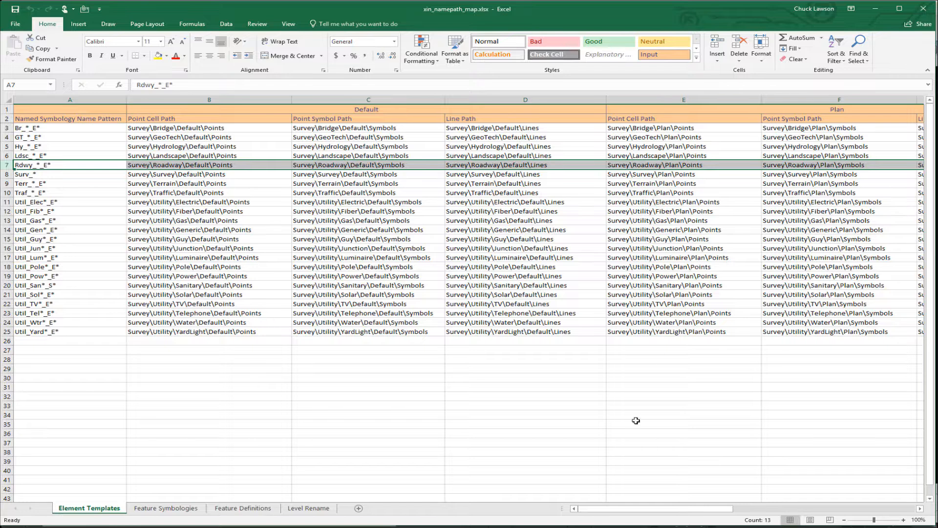
pyautogui.moveTo(599, 509); pyautogui.dragTo(576, 513)
# Highlight the Rdwy_*_E row on the Feature Symbologies sheet, and view the path columns on the Feature Definitions sheet
pyautogui.click(166, 508)
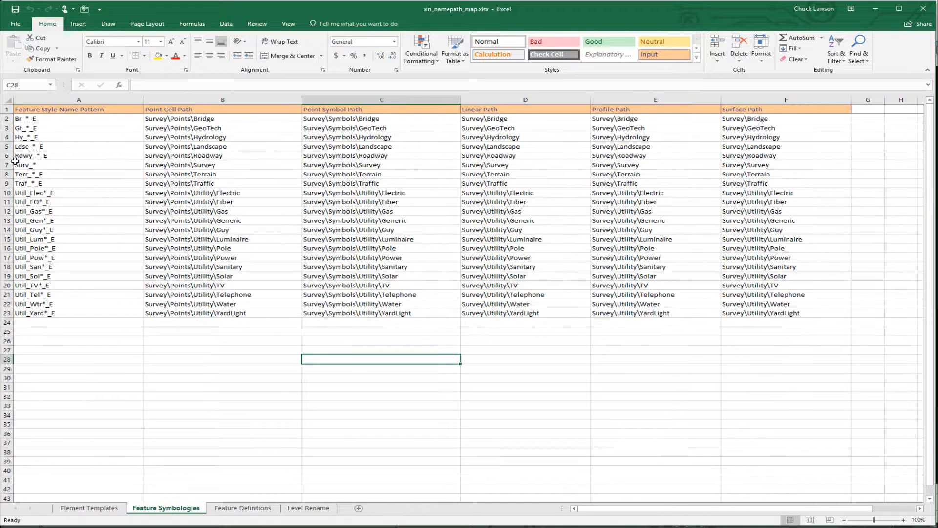
pyautogui.click(6, 155)
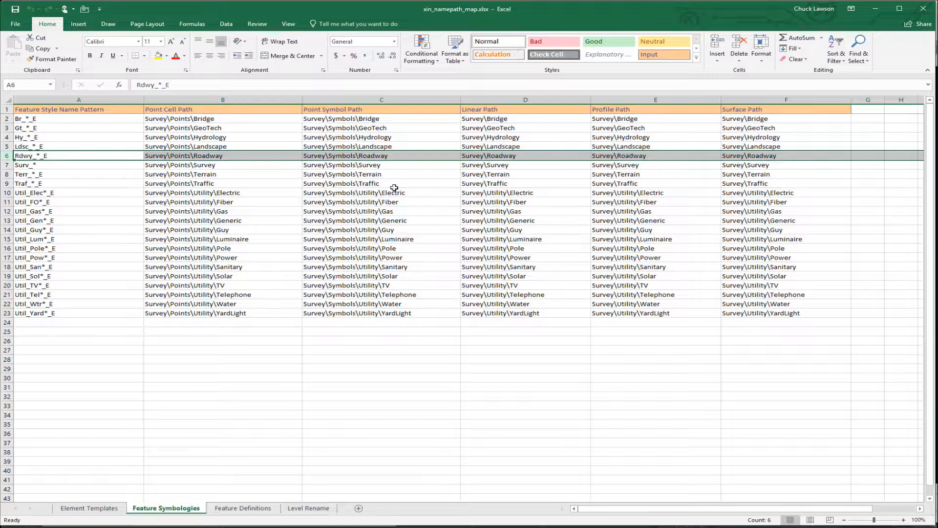
pyautogui.click(243, 508)
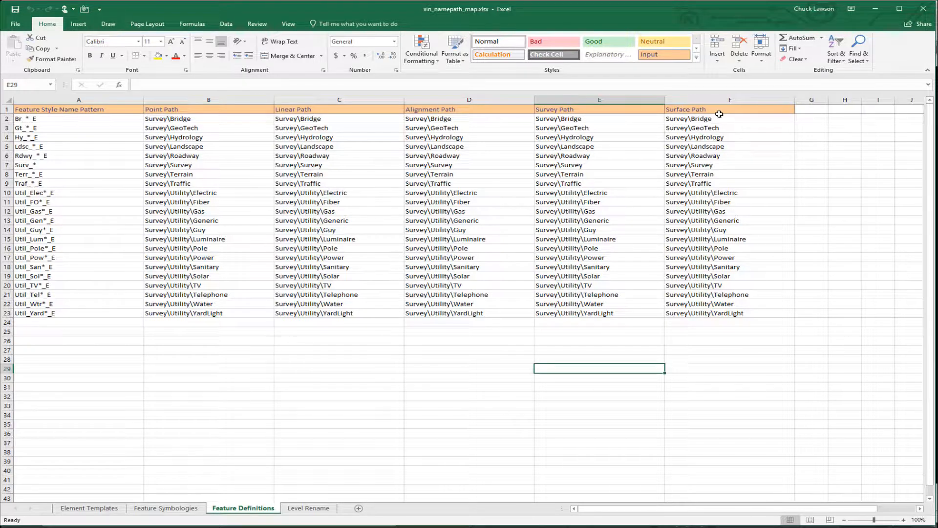
# Examine the old and new level name columns on the Level Rename sheet, and return to the Feature Symbologies sheet
pyautogui.click(296, 508)
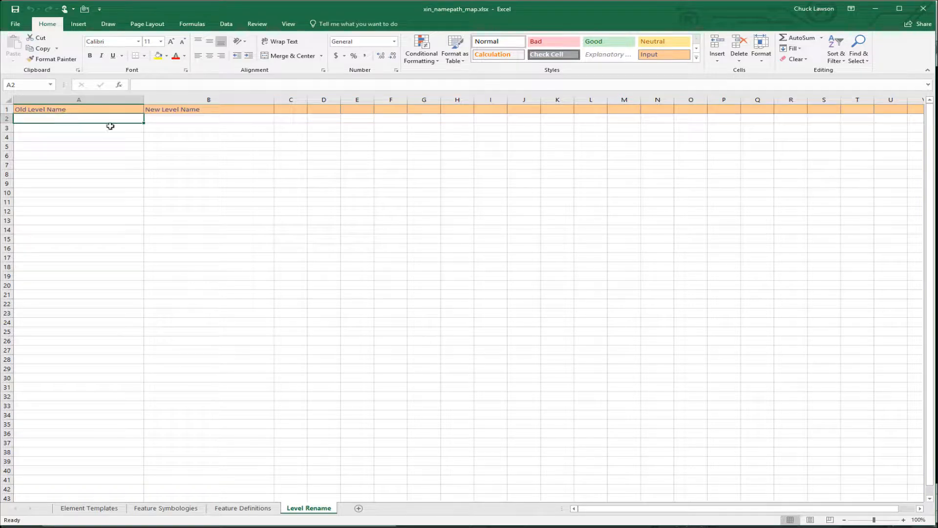
pyautogui.click(176, 119)
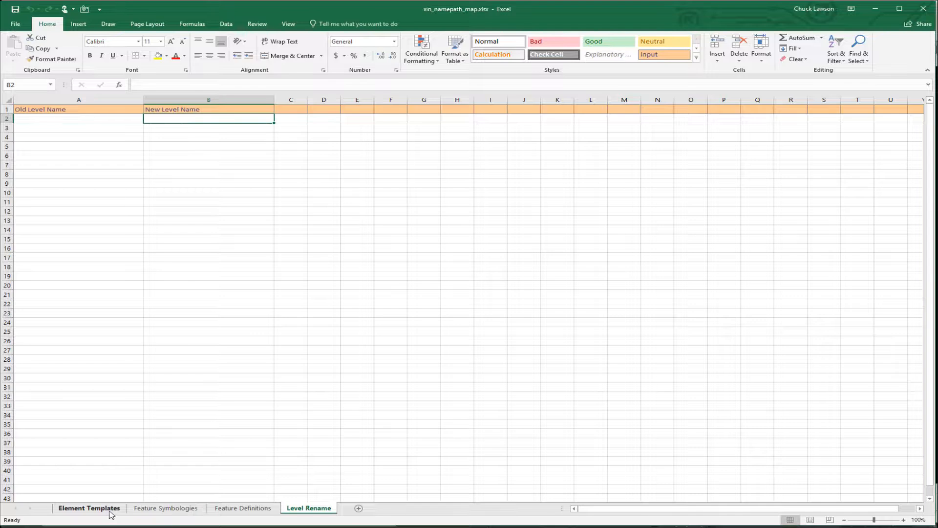
pyautogui.click(163, 510)
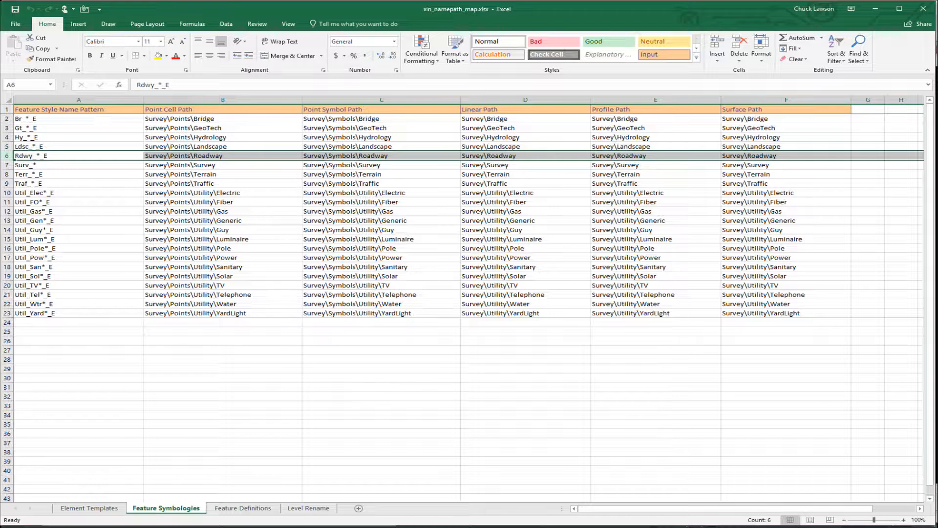
# Switch back to Power InRoads, close the Style Manager and exit the program
pyautogui.click(405, 525)
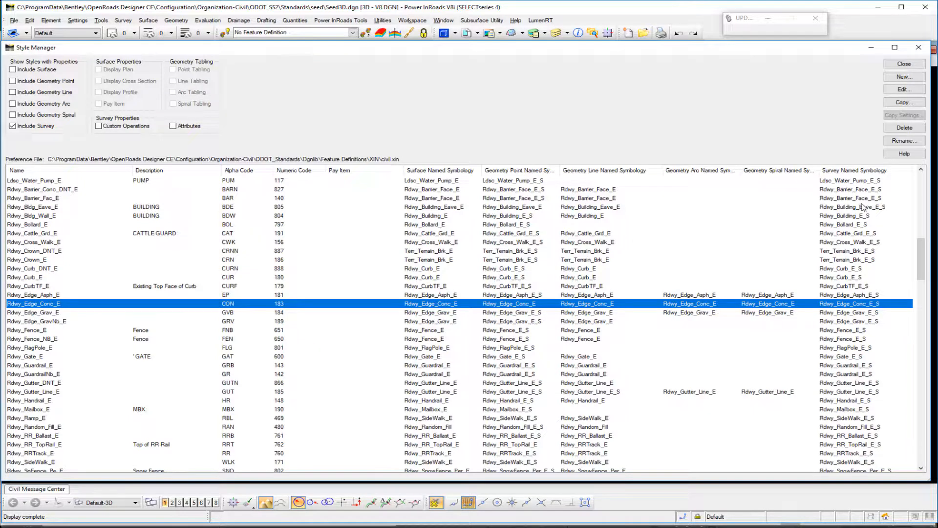
pyautogui.click(897, 64)
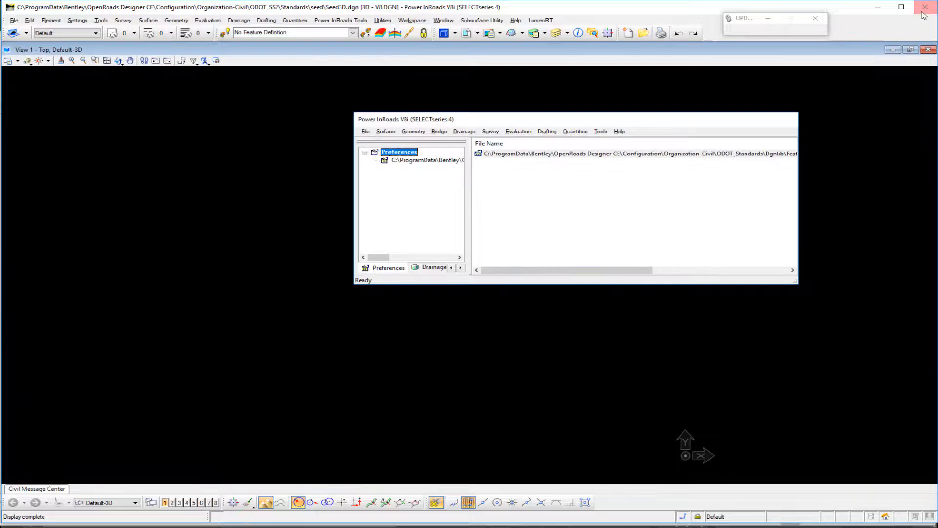
pyautogui.click(925, 9)
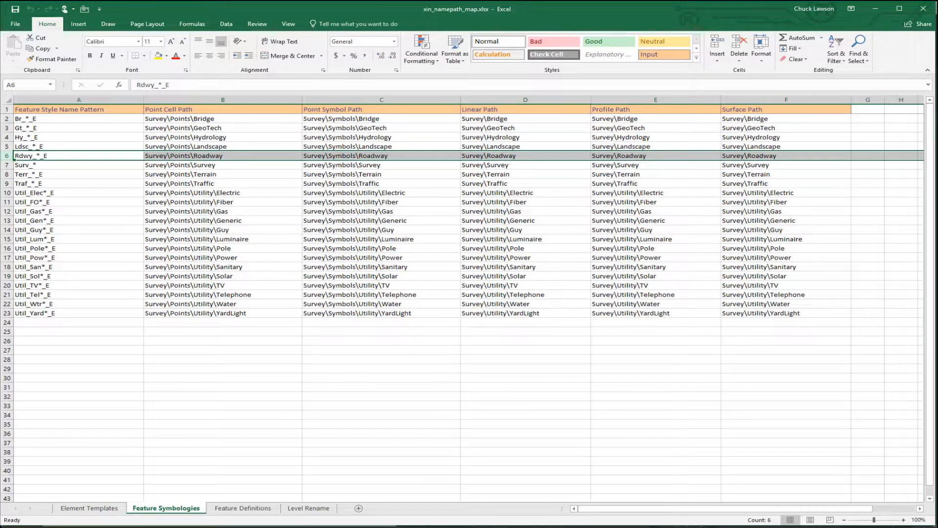
# Switch to the file manager showing the XIN folder and launch civil_xin_utility.exe
pyautogui.moveTo(367, 527)
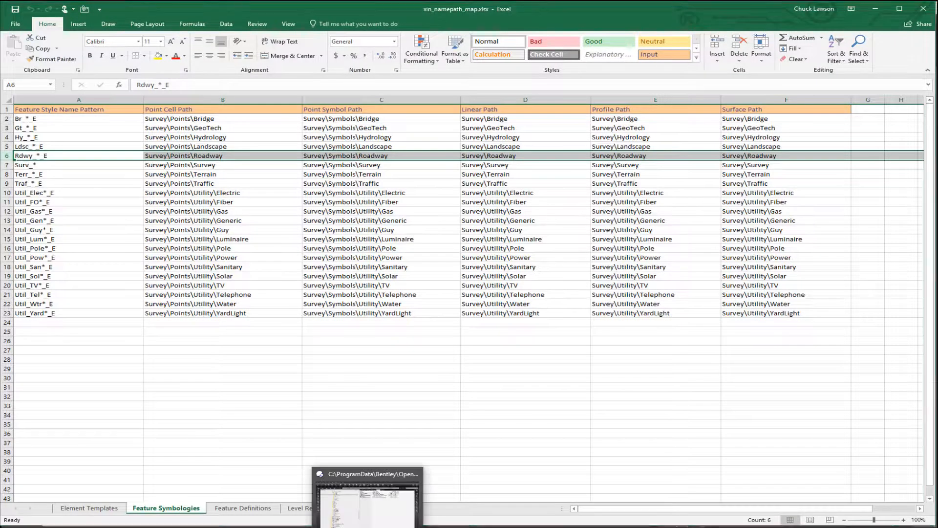
pyautogui.click(367, 498)
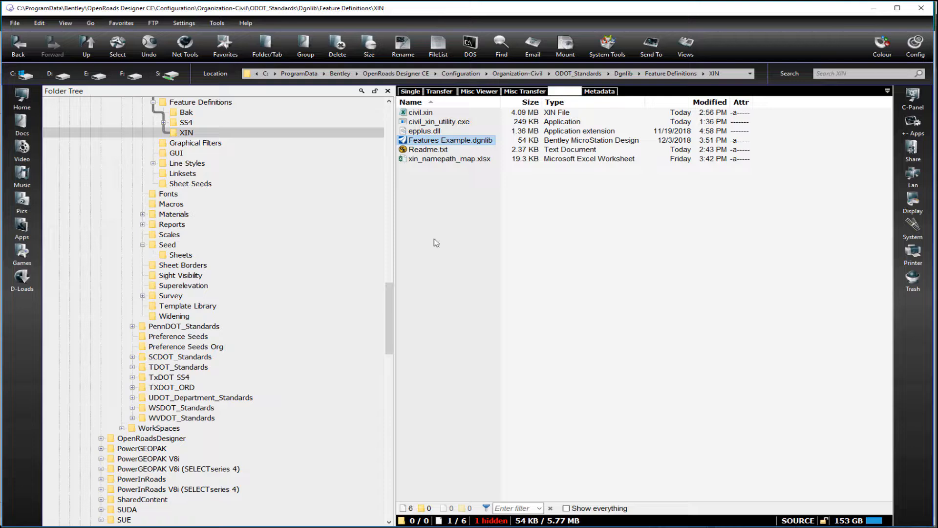
pyautogui.rightClick(437, 122)
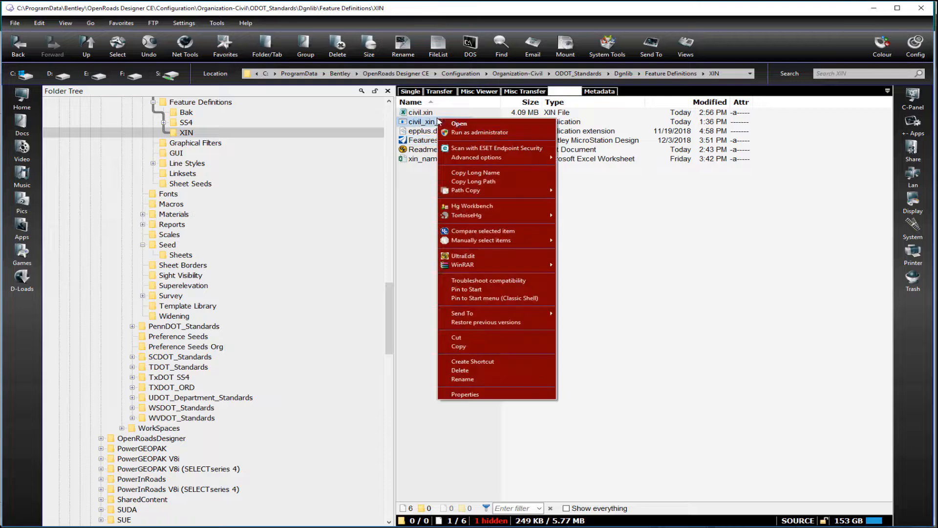
pyautogui.click(467, 125)
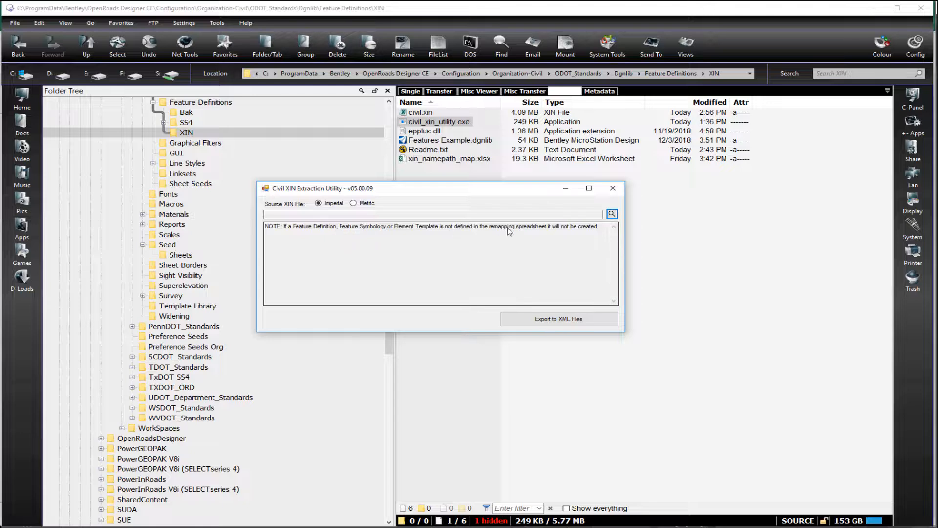
# Load civil.xin as the source XIN file with Imperial units, dismiss the missing names notice and export to XML files
pyautogui.click(612, 215)
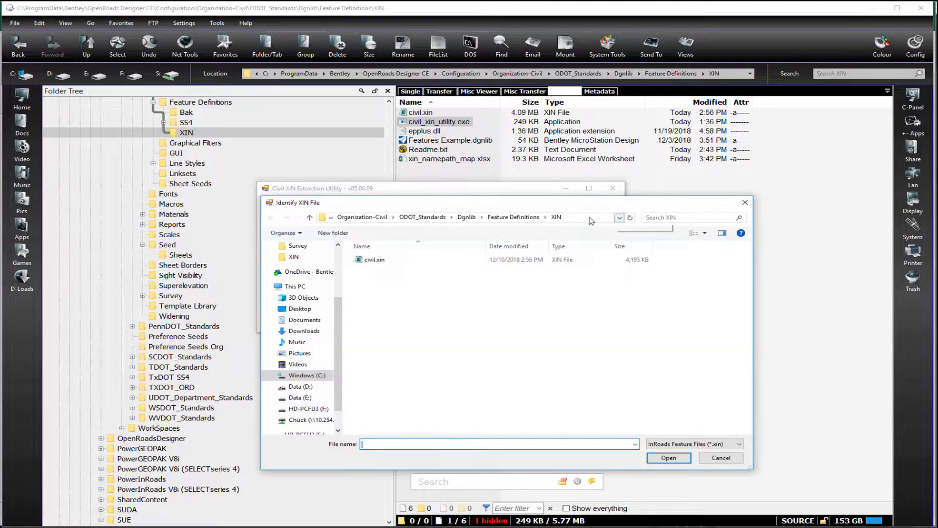
pyautogui.doubleClick(401, 264)
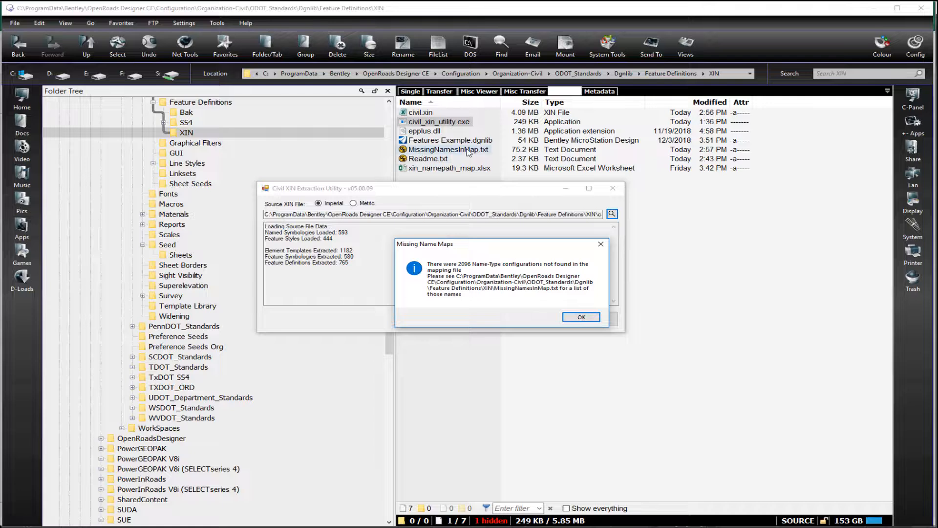
pyautogui.click(585, 318)
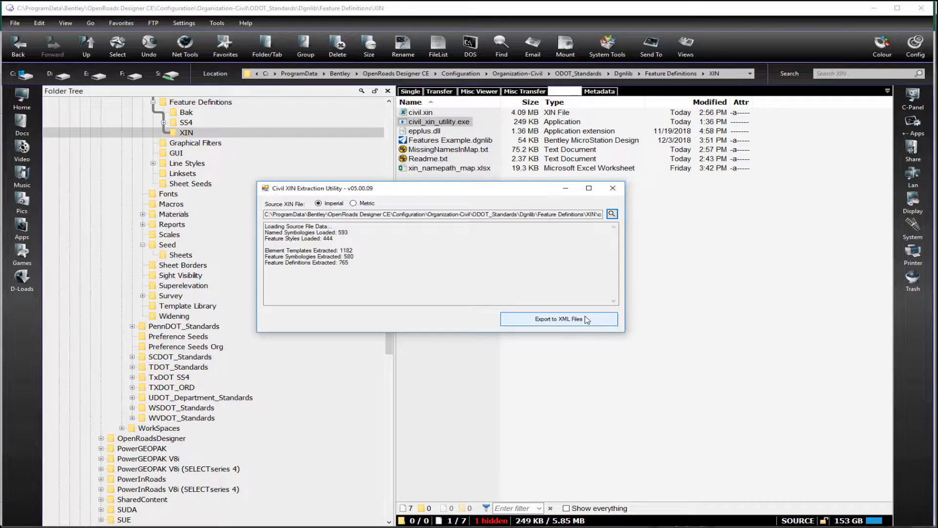
pyautogui.click(531, 322)
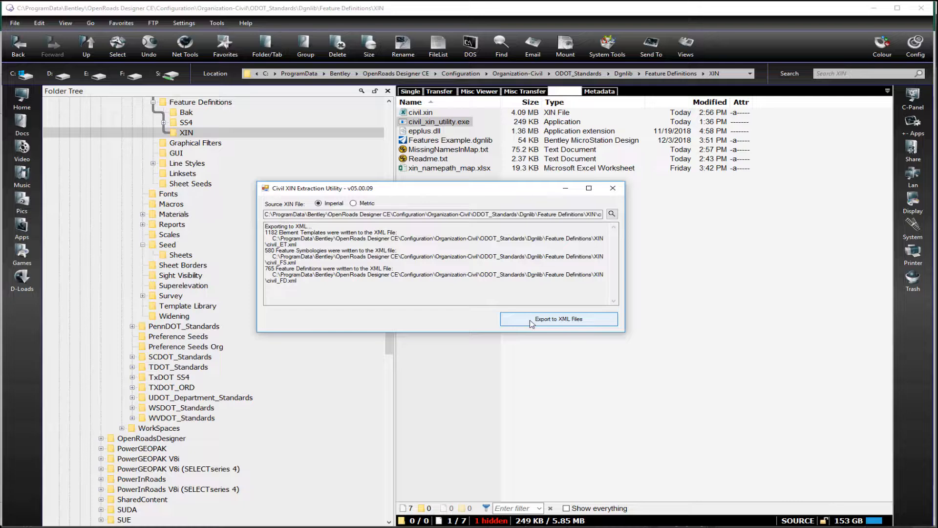
# Close the extraction utility and examine the names missing from the element template map in MissingNamesInMap.txt
pyautogui.click(612, 189)
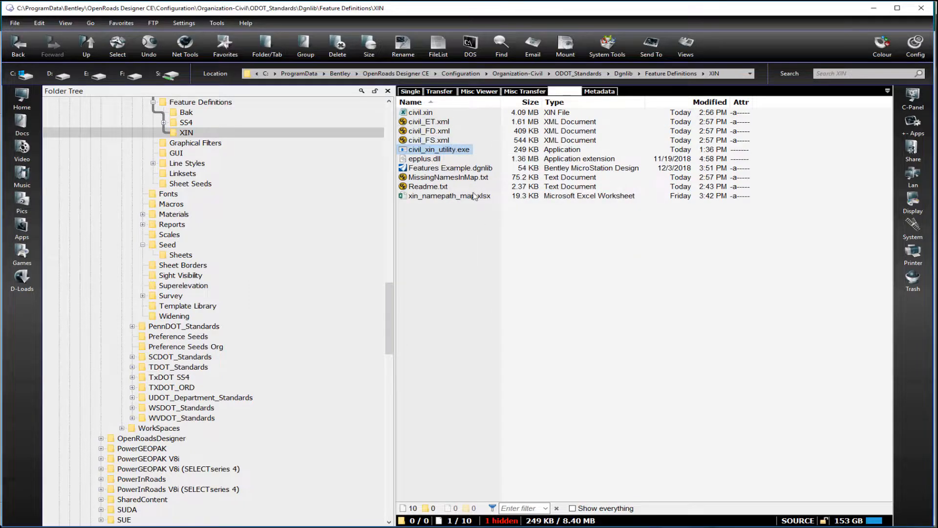
pyautogui.doubleClick(448, 177)
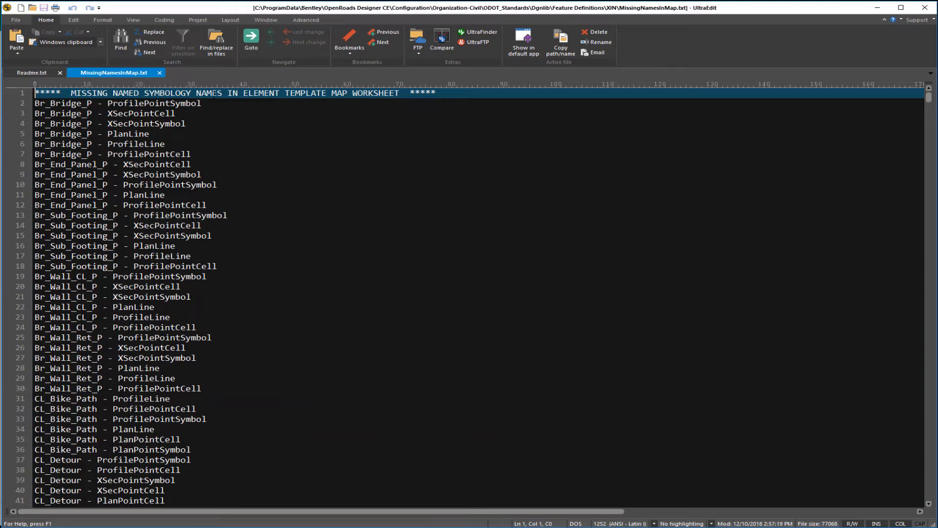
pyautogui.scroll(-15, 291, 239)
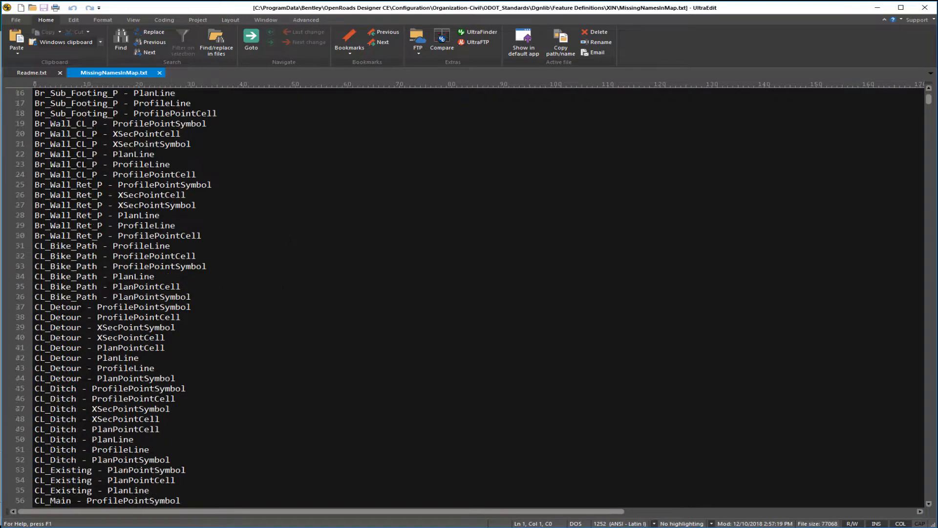
pyautogui.click(930, 435)
pyautogui.click(929, 435)
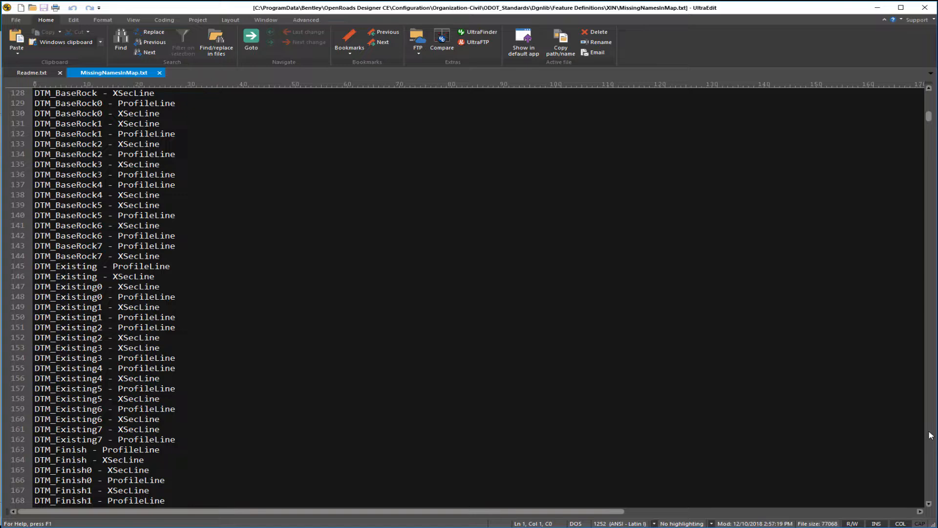
pyautogui.click(930, 435)
pyautogui.click(929, 435)
pyautogui.click(930, 435)
pyautogui.click(930, 435)
pyautogui.click(930, 435)
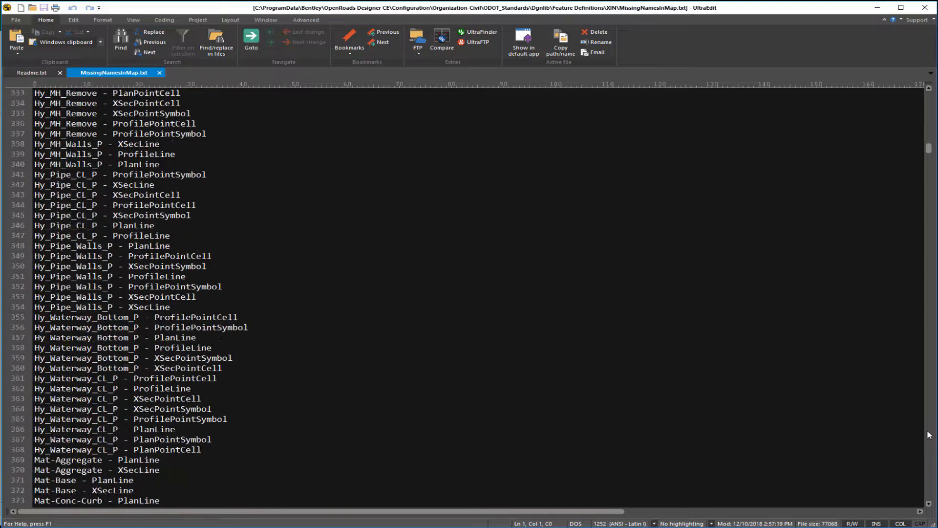
pyautogui.click(930, 435)
pyautogui.click(930, 435)
pyautogui.click(930, 435)
pyautogui.click(929, 435)
pyautogui.click(930, 435)
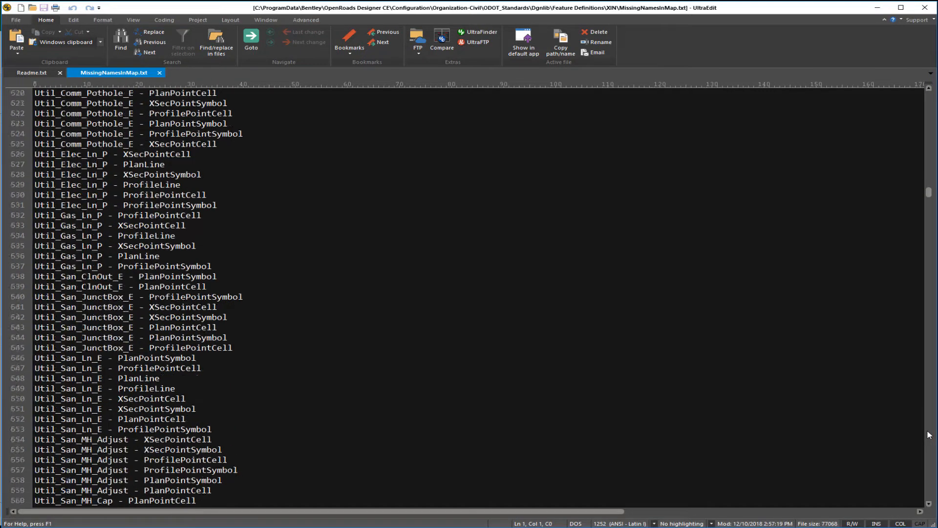
pyautogui.click(930, 435)
pyautogui.click(930, 434)
pyautogui.click(929, 435)
pyautogui.click(930, 435)
pyautogui.click(929, 435)
pyautogui.click(930, 435)
pyautogui.click(929, 435)
pyautogui.click(929, 435)
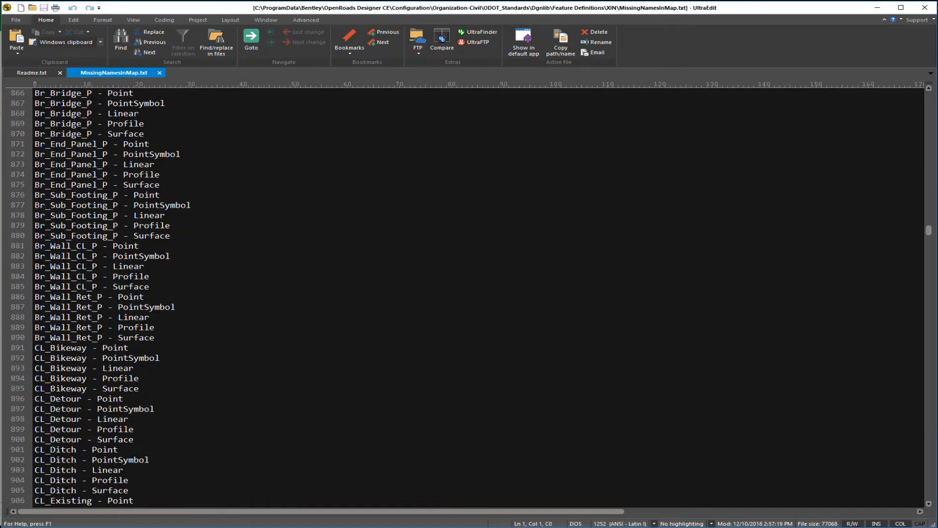
# Examine the missing feature symbology and feature definition names, and close the log and minimize the text editor
pyautogui.click(929, 88)
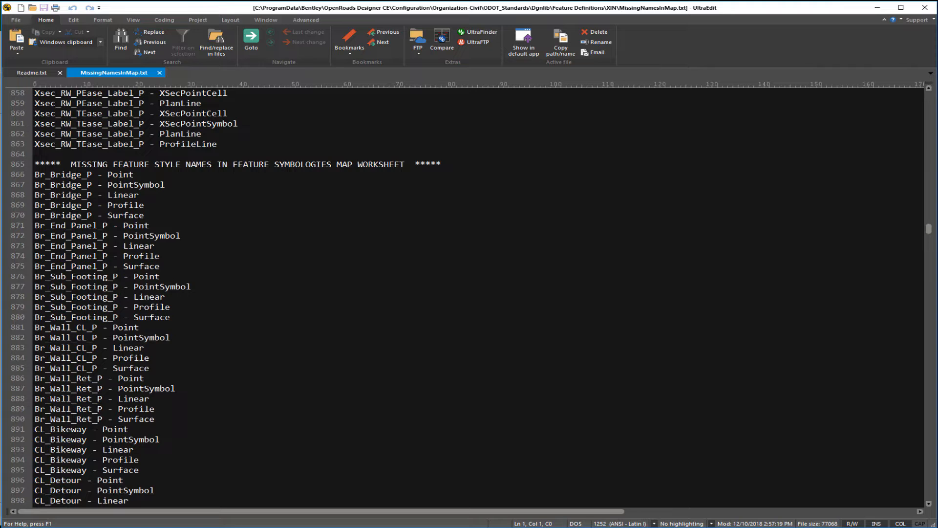
pyautogui.moveTo(930, 232); pyautogui.dragTo(933, 362)
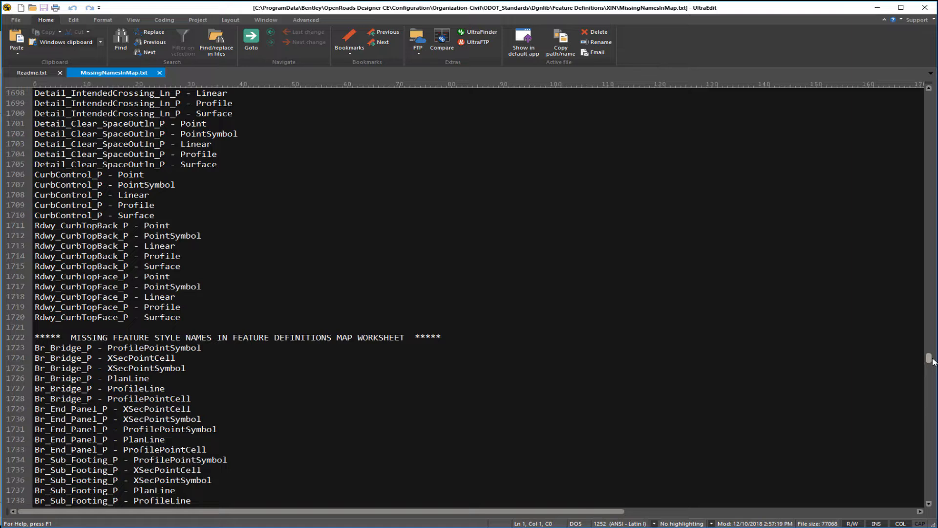
pyautogui.moveTo(933, 361); pyautogui.dragTo(930, 494)
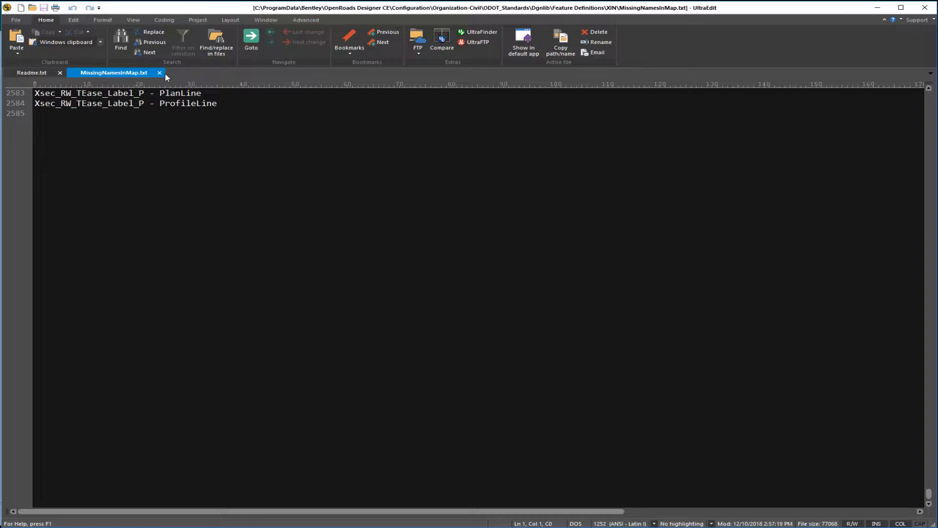
pyautogui.scroll(6, 195, 196)
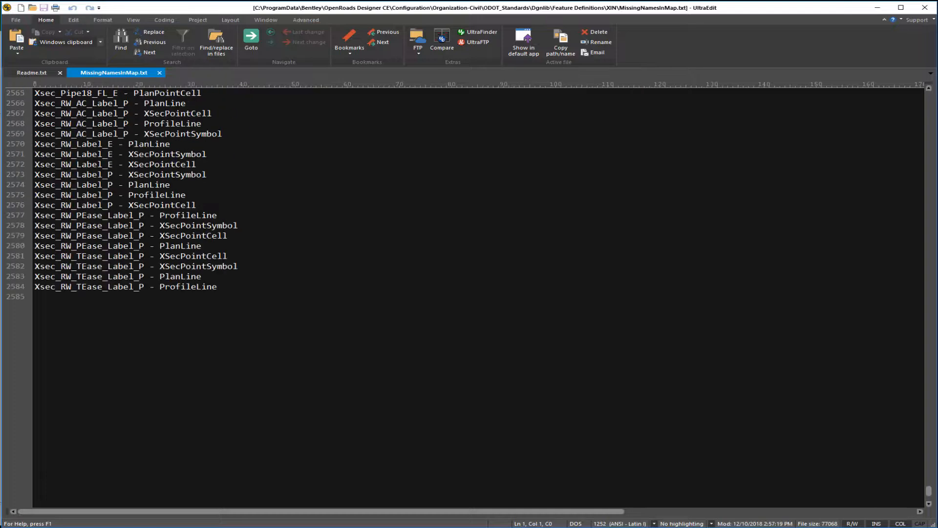
pyautogui.click(159, 73)
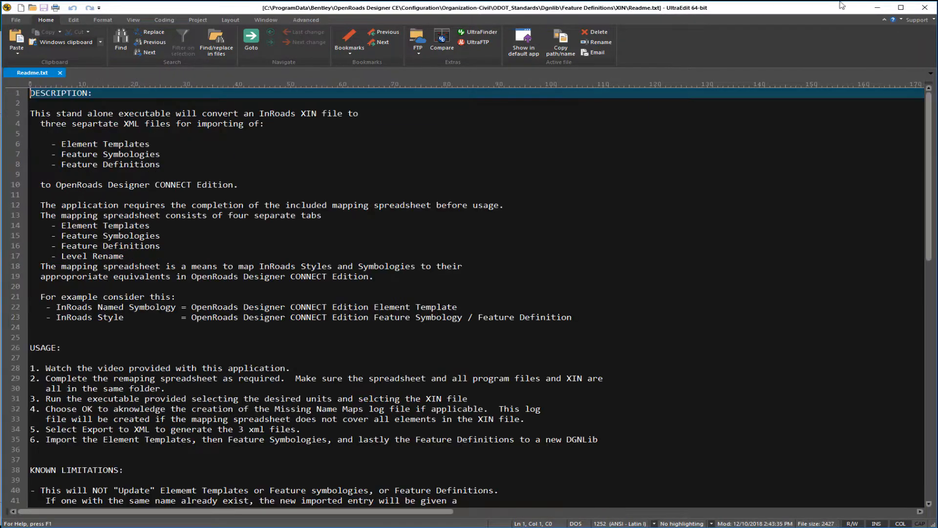
pyautogui.click(877, 7)
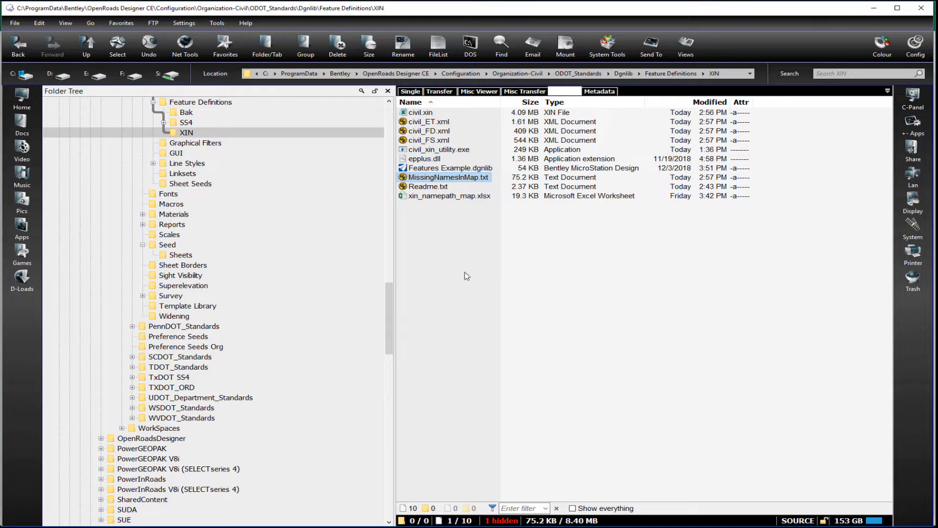
# Check the exported civil_ET.xml, civil_FD.xml and civil_FS.xml files in the XIN folder
pyautogui.click(428, 122)
pyautogui.click(430, 132)
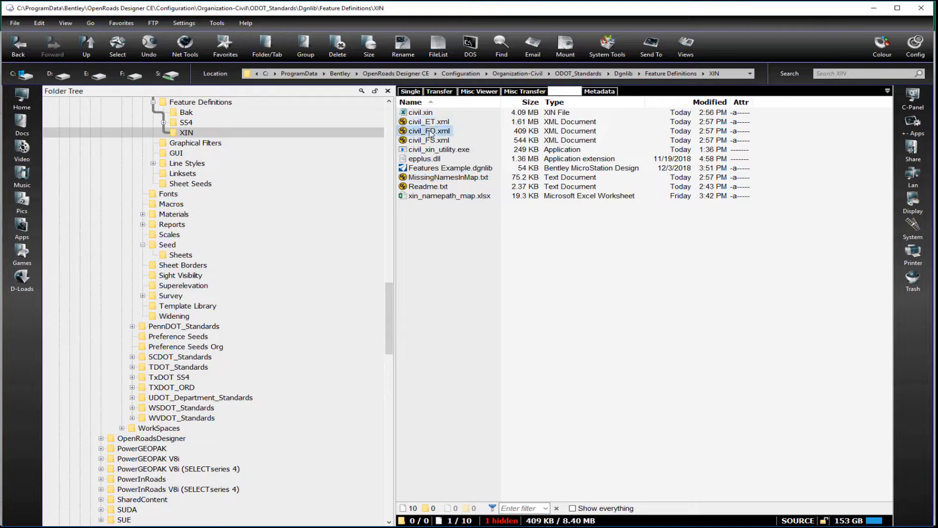
pyautogui.click(430, 141)
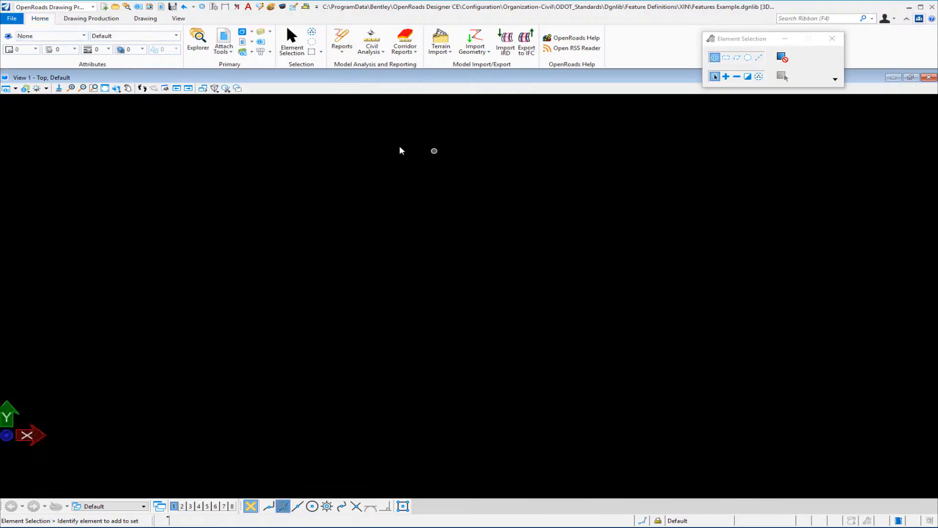
# In OpenRoads Designer, open the Element Templates manager for Features Example.dgnlib and reposition its window over the drawing view
pyautogui.click(59, 38)
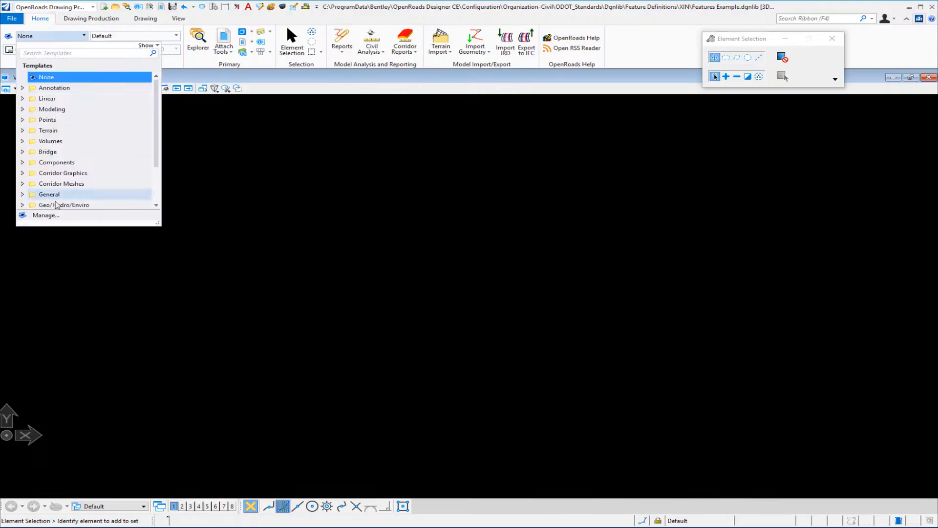
pyautogui.click(55, 215)
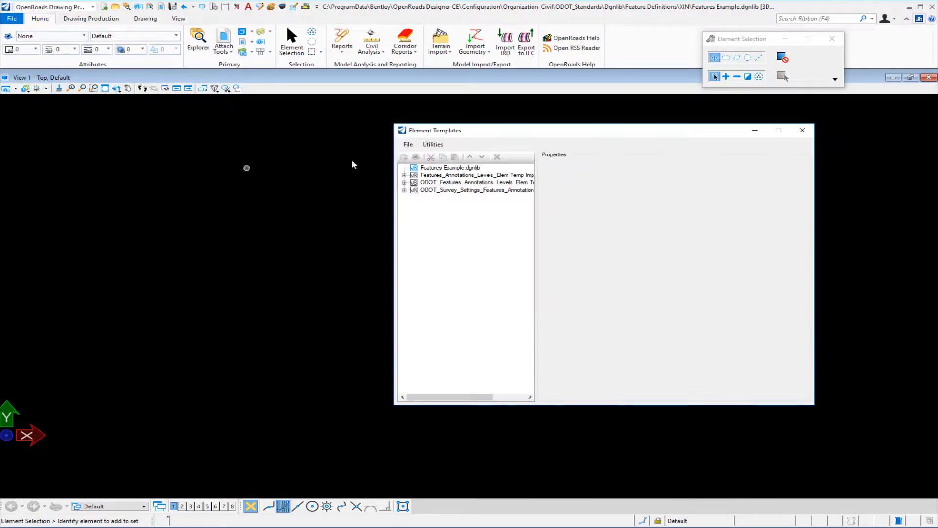
pyautogui.moveTo(415, 130); pyautogui.dragTo(260, 108)
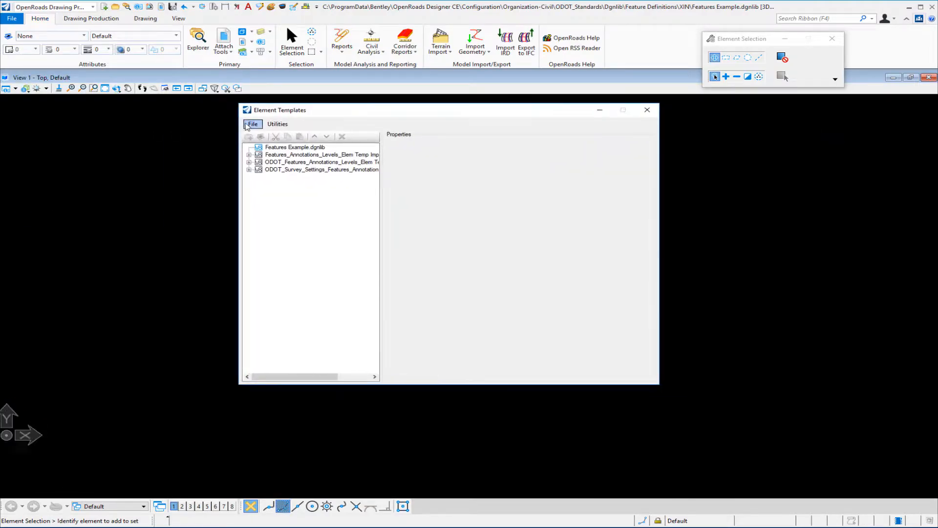
# Import the element templates from civil_ET.xml into Features Example.dgnlib
pyautogui.click(253, 124)
pyautogui.moveTo(272, 139)
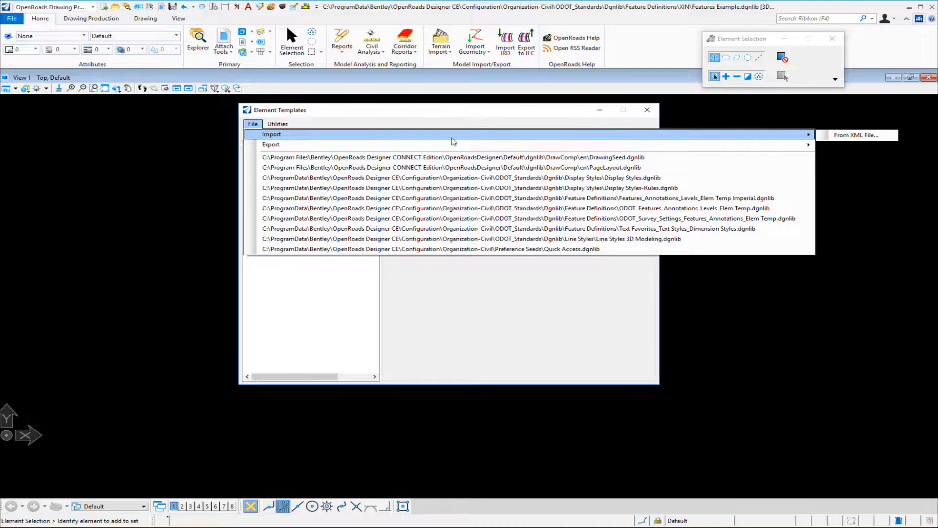
pyautogui.click(819, 136)
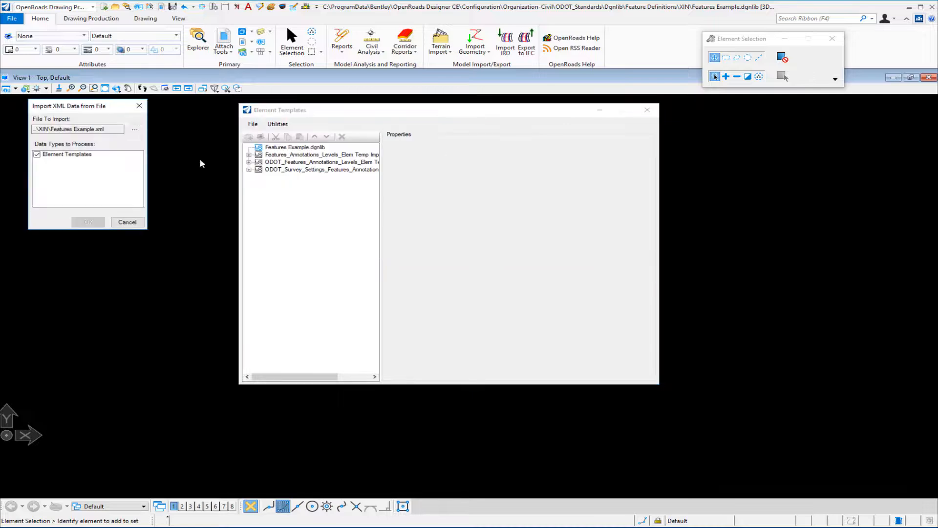
pyautogui.click(135, 129)
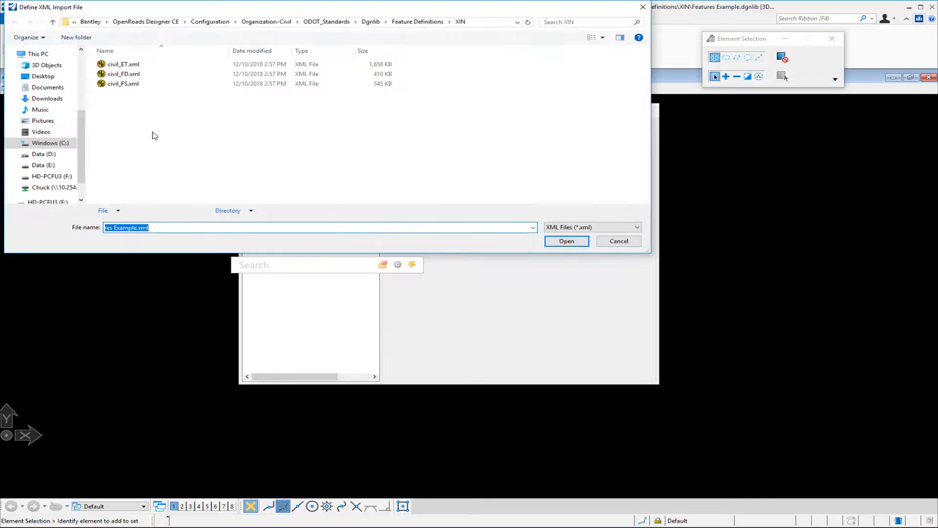
pyautogui.doubleClick(135, 68)
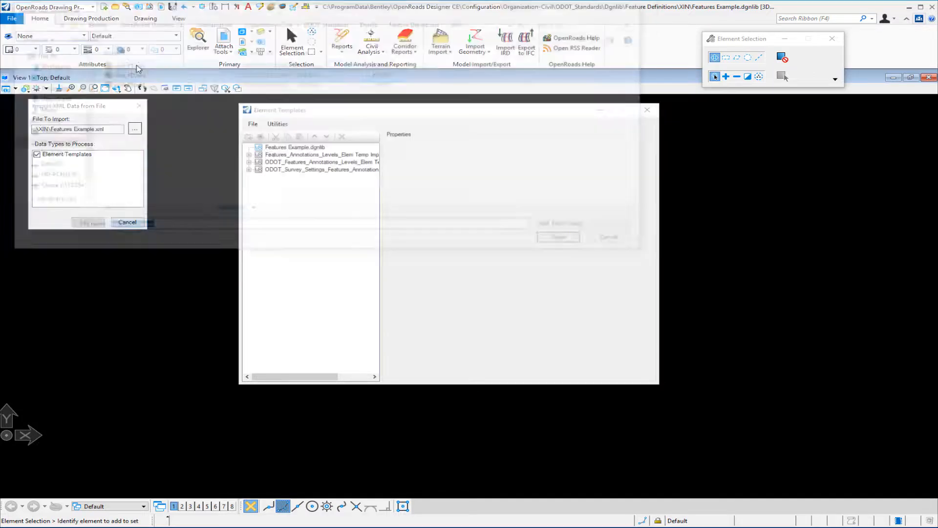
pyautogui.click(98, 223)
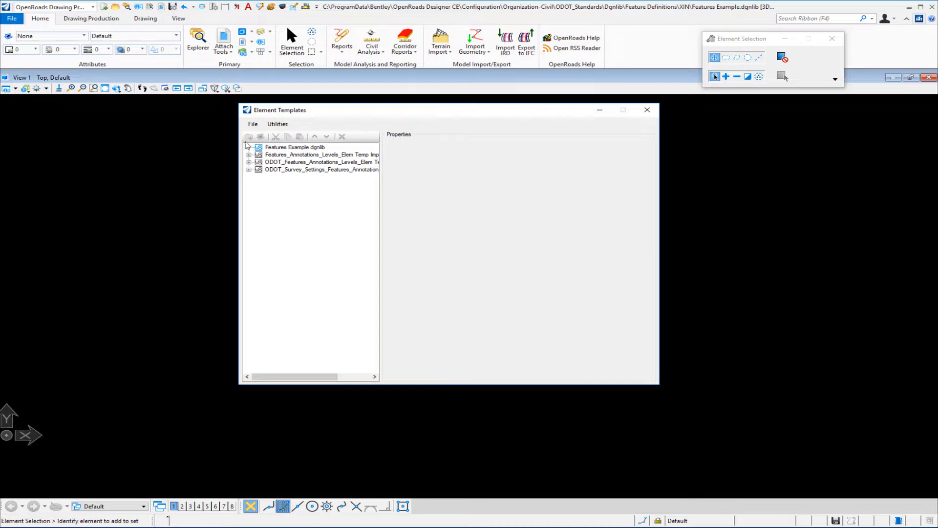
# Expand Features Example.dgnlib through Survey, Roadway, Plan and Lines to examine the imported line templates
pyautogui.click(251, 149)
pyautogui.click(249, 148)
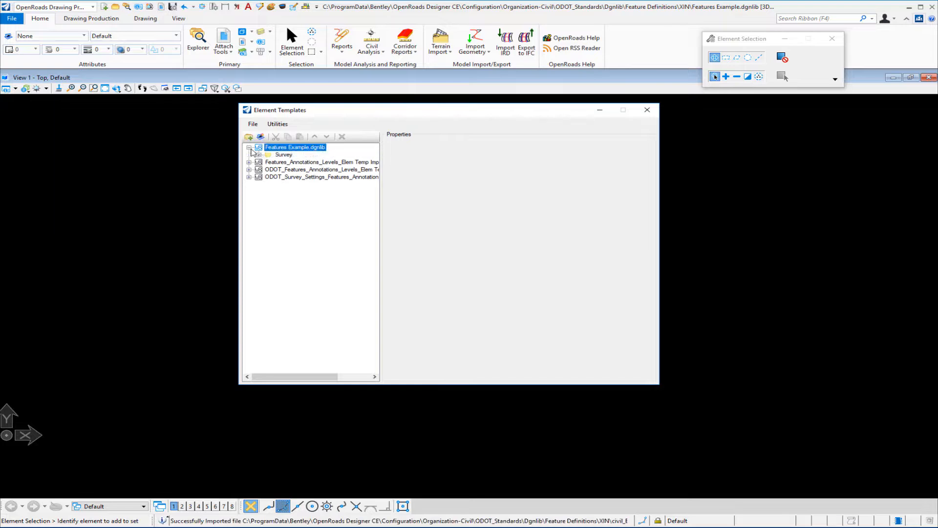
pyautogui.click(259, 154)
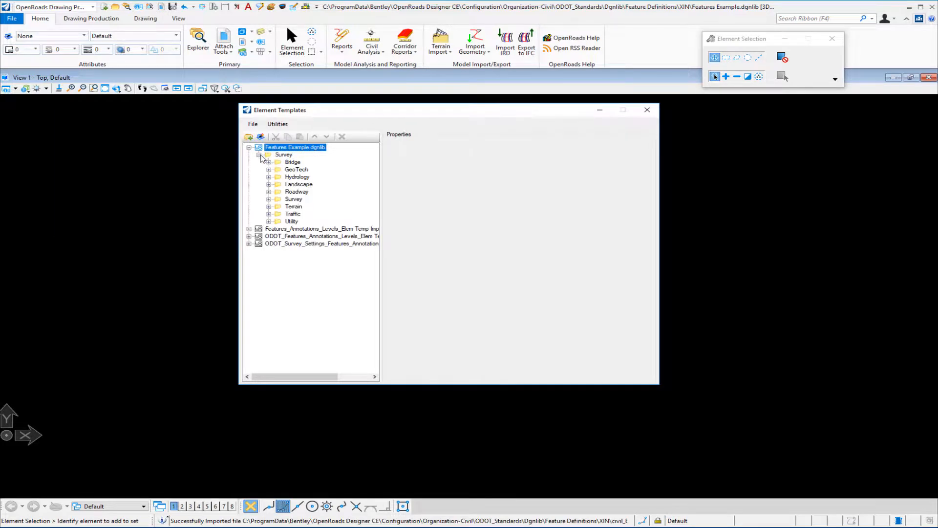
pyautogui.click(269, 192)
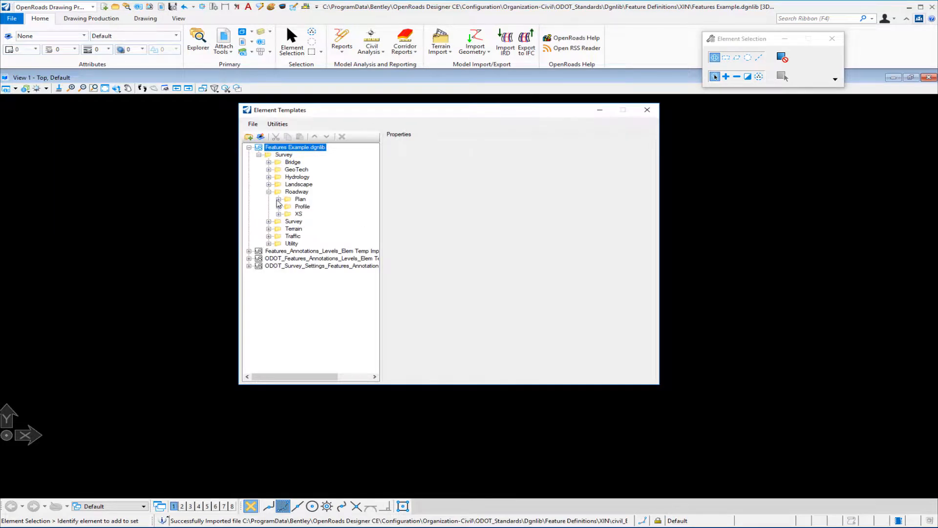
pyautogui.click(278, 199)
pyautogui.click(288, 206)
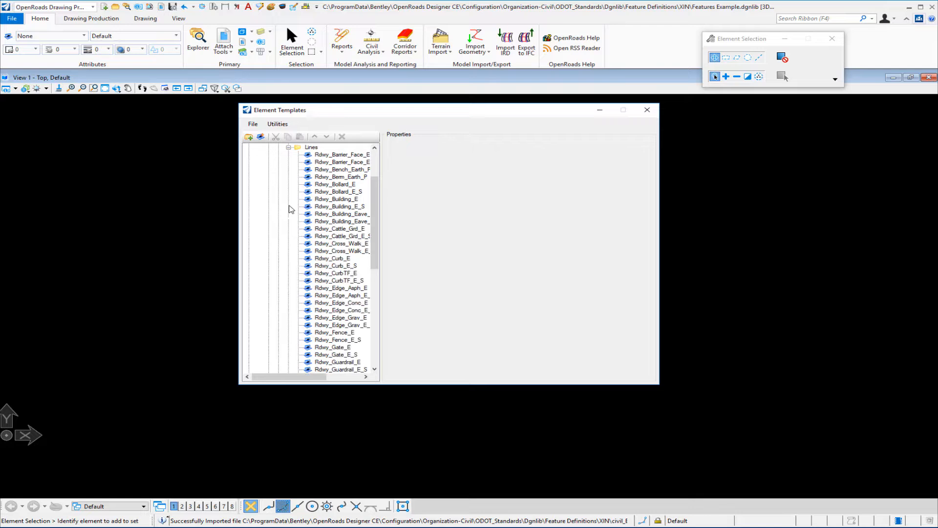
pyautogui.moveTo(374, 264); pyautogui.dragTo(383, 317)
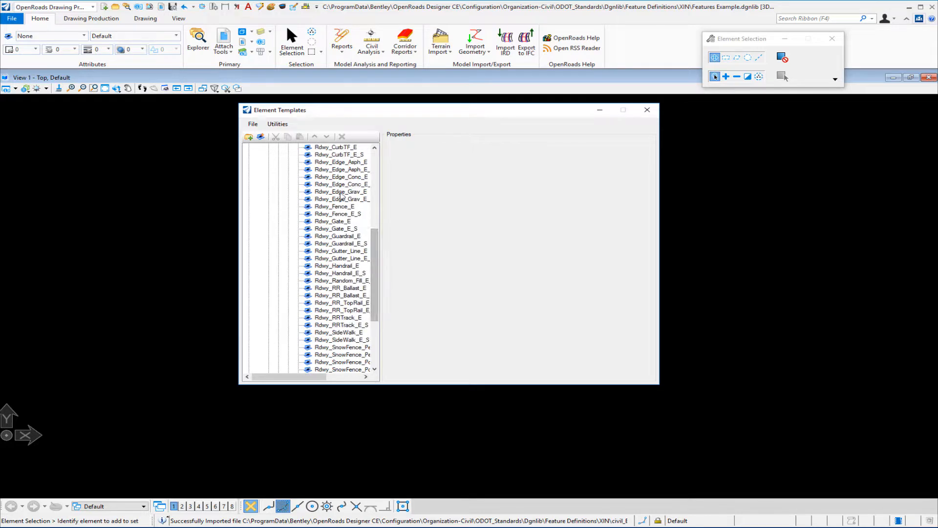
# Inspect the properties of the Rdwy_Edge_Conc_E_S and Rdwy_Edge_Conc_E templates, and return to the main Survey folders
pyautogui.click(343, 186)
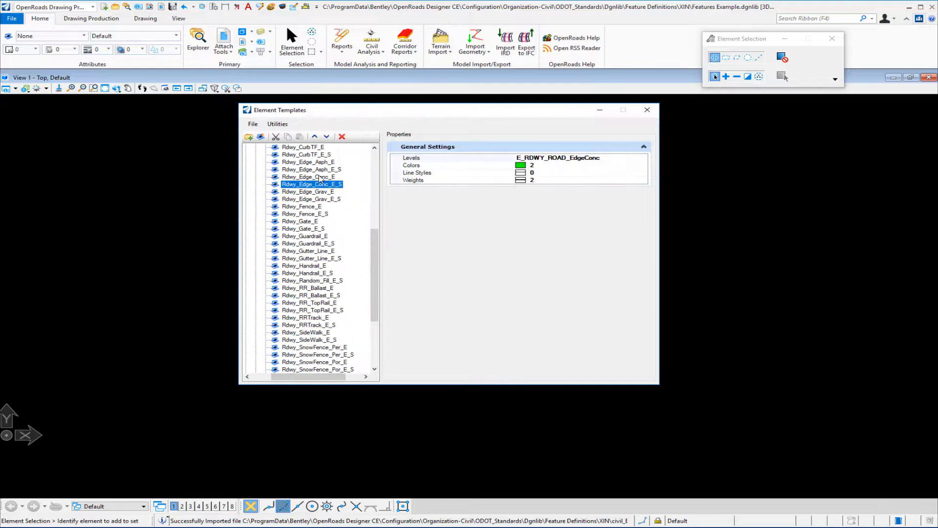
pyautogui.click(320, 177)
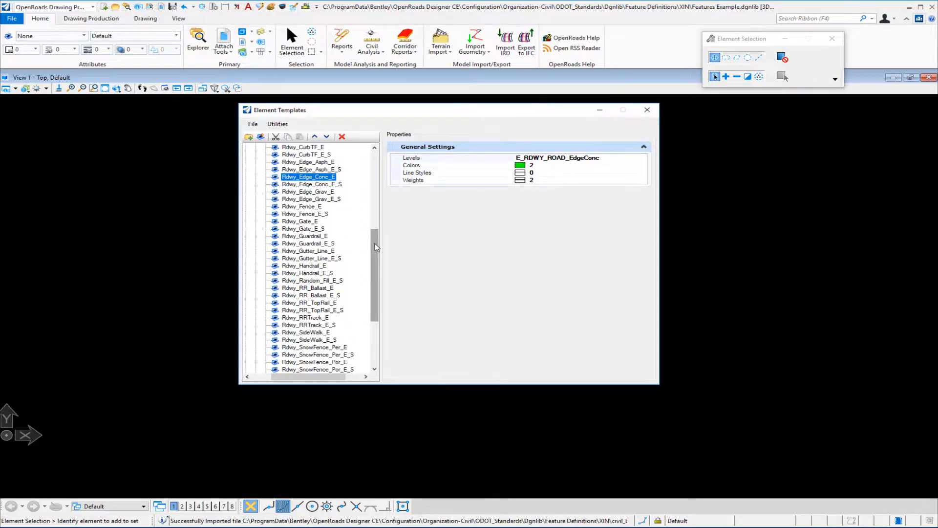
pyautogui.moveTo(378, 244); pyautogui.dragTo(386, 167)
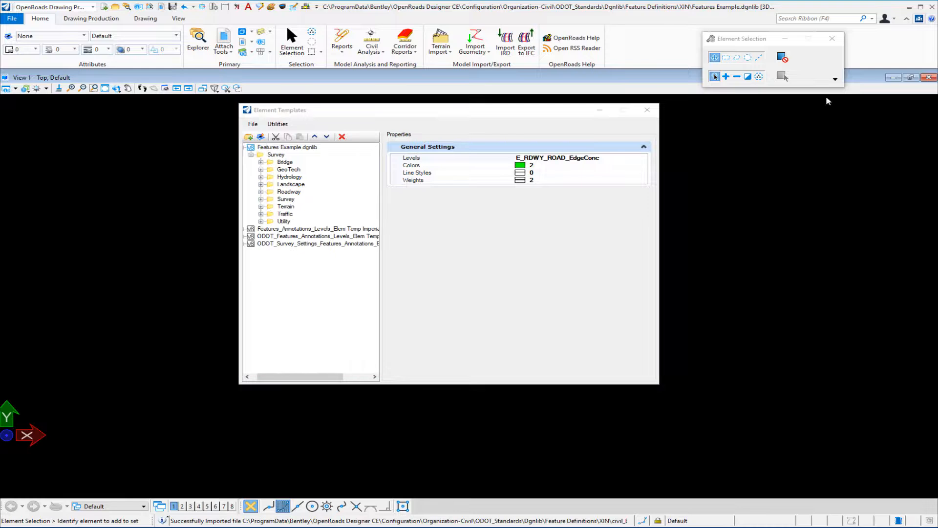
# Open the OpenRoads Standards in the Explorer and expand Features Example.dgnlib to its standards categories
pyautogui.click(198, 42)
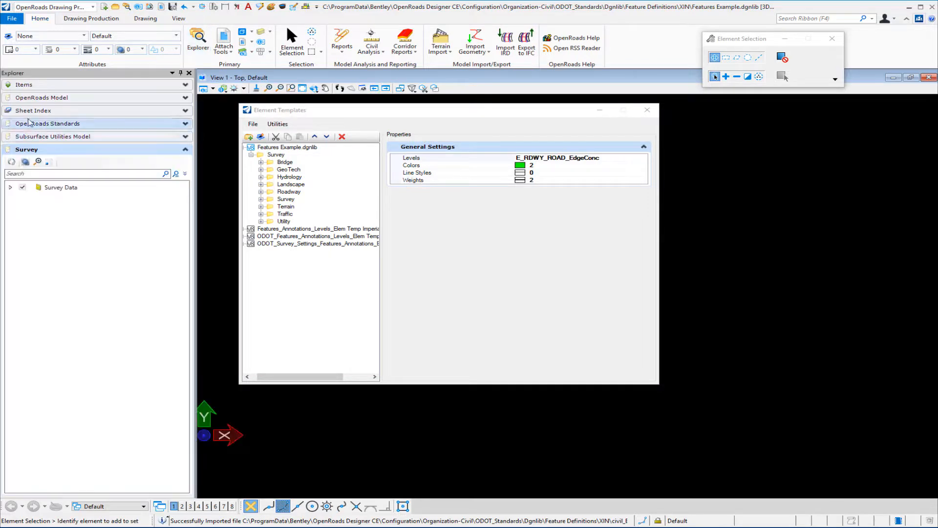
pyautogui.click(46, 124)
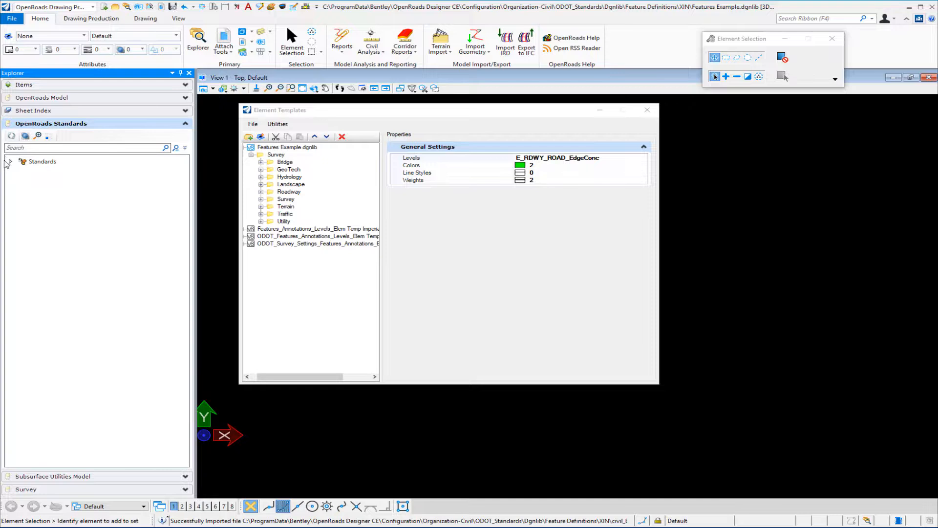
pyautogui.click(10, 162)
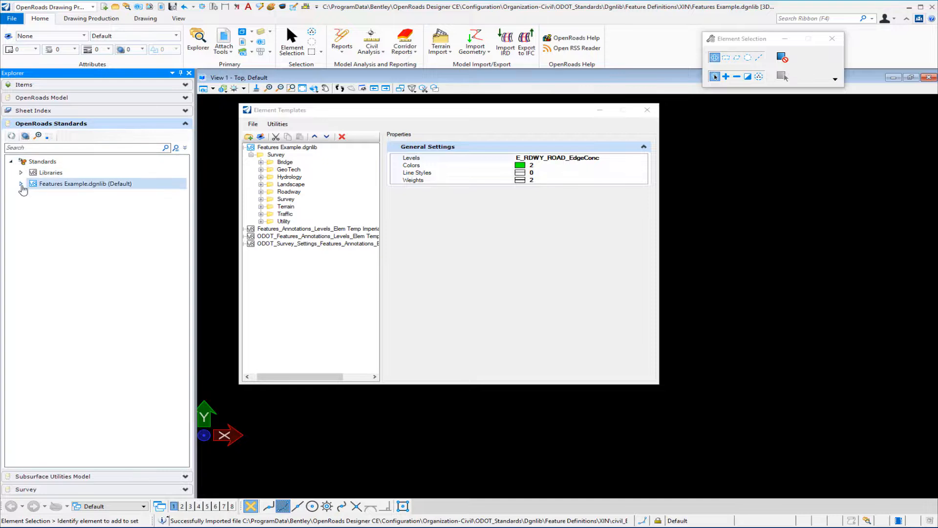
pyautogui.click(21, 184)
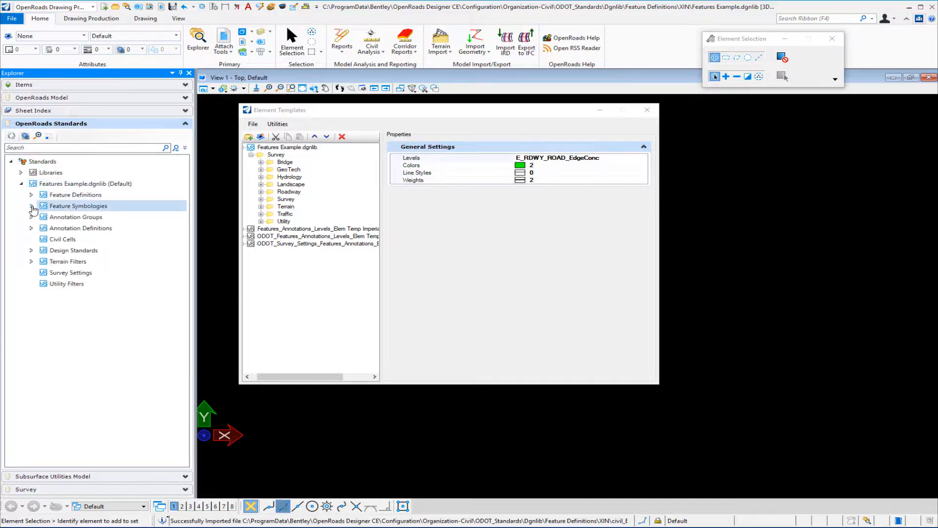
# Import the feature symbologies from civil_FS.xml into Features Example.dgnlib
pyautogui.click(31, 206)
pyautogui.rightClick(104, 209)
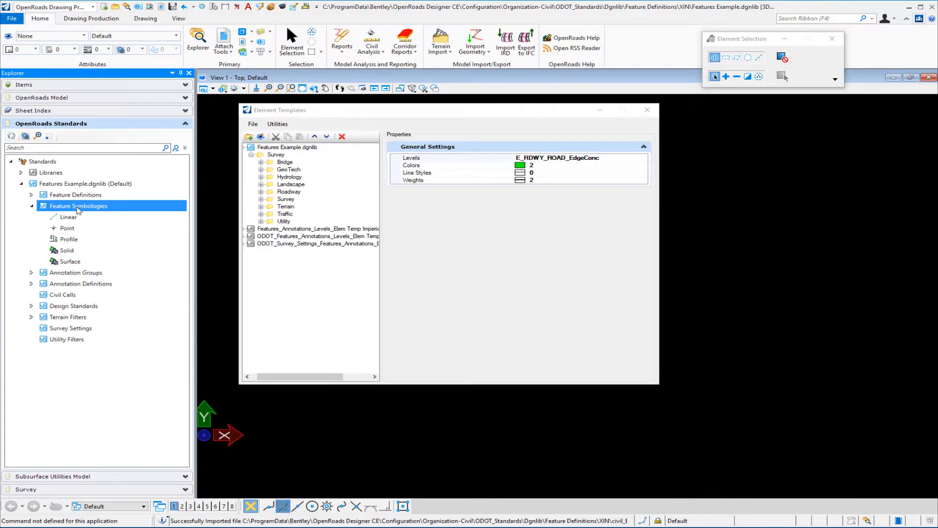
pyautogui.rightClick(79, 209)
pyautogui.click(108, 216)
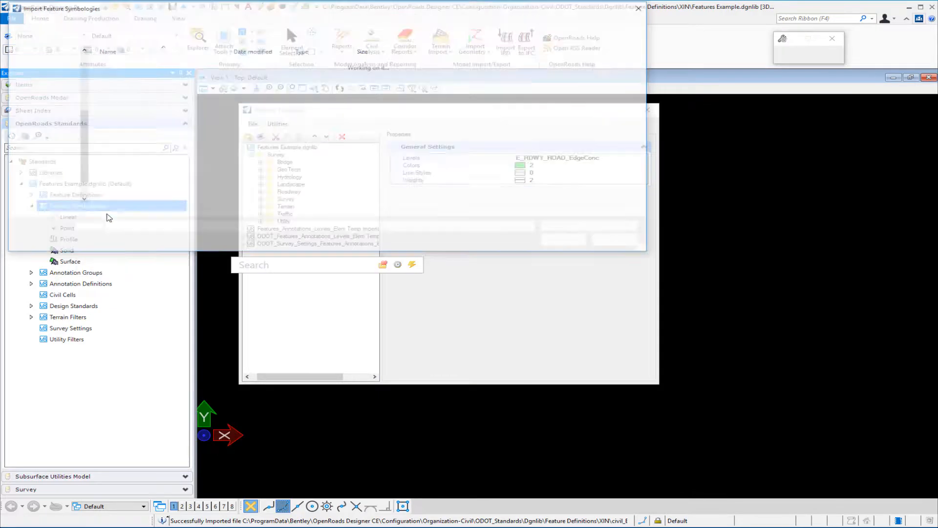
pyautogui.click(128, 84)
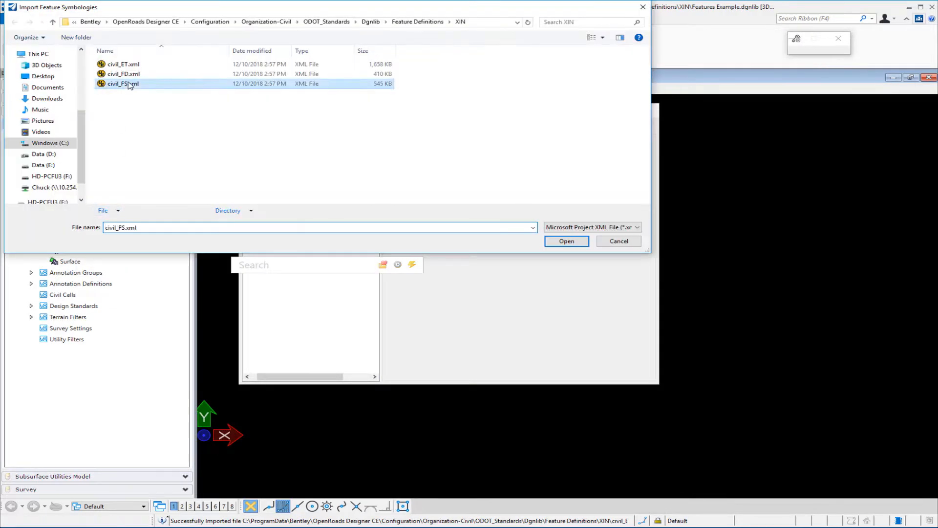
pyautogui.doubleClick(128, 84)
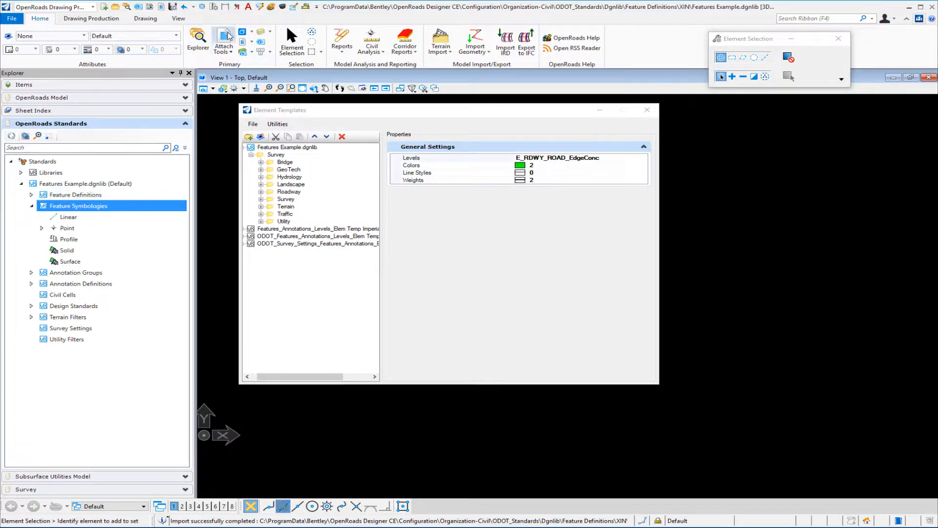
# Compress the design file and expand the Feature Symbologies of Features Example.dgnlib again
pyautogui.click(215, 8)
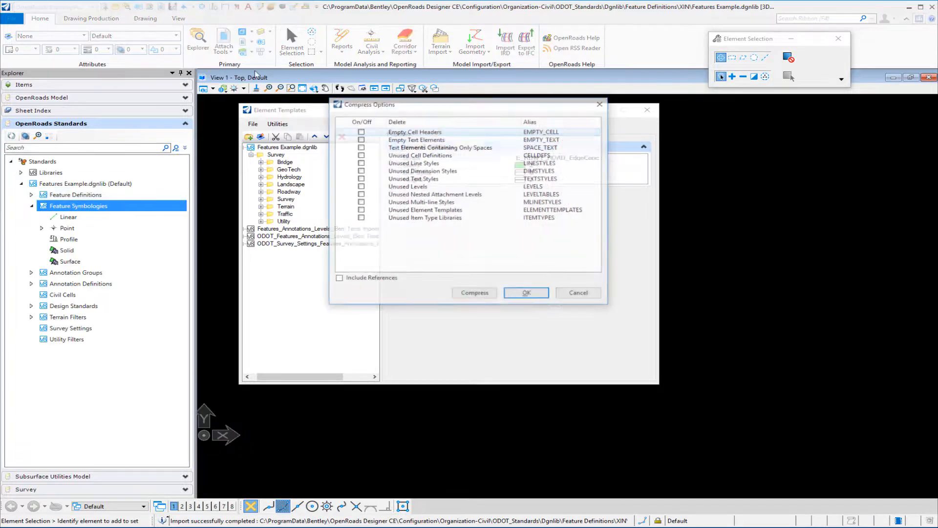
pyautogui.click(473, 294)
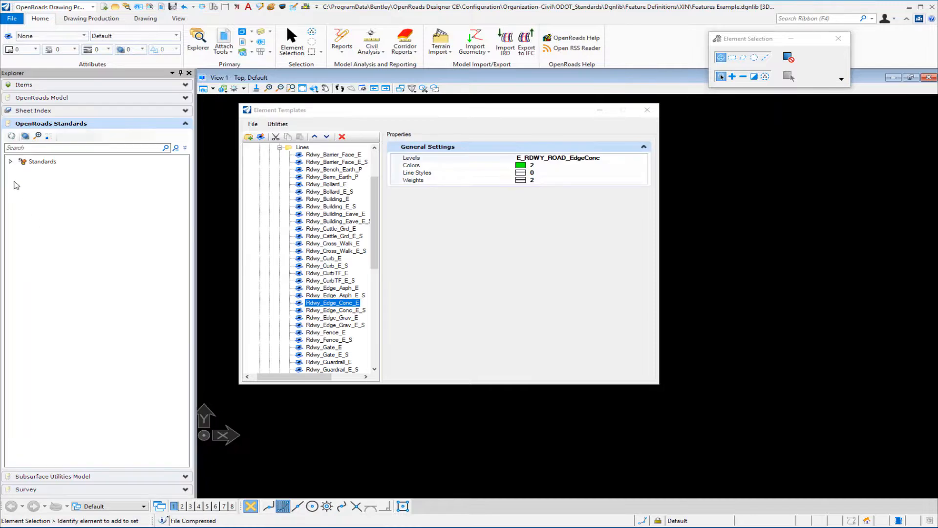
pyautogui.click(11, 162)
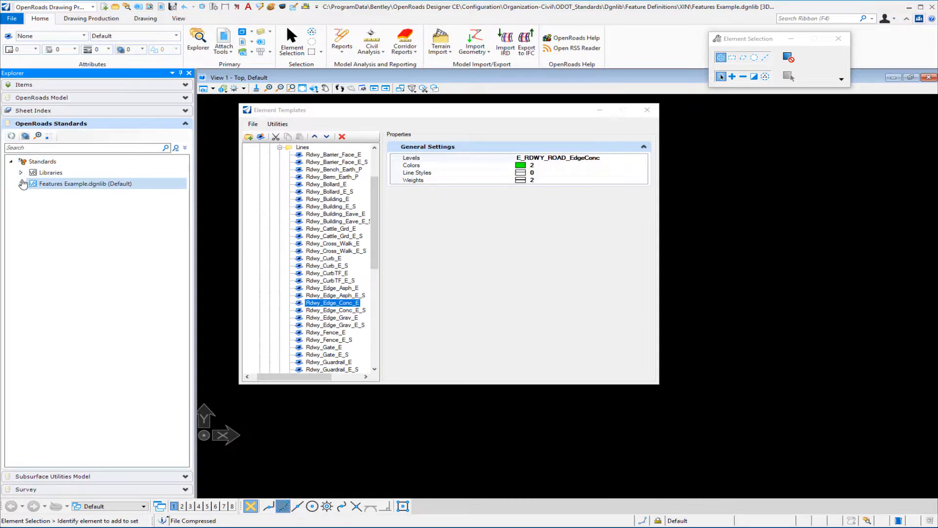
pyautogui.click(21, 183)
pyautogui.click(34, 205)
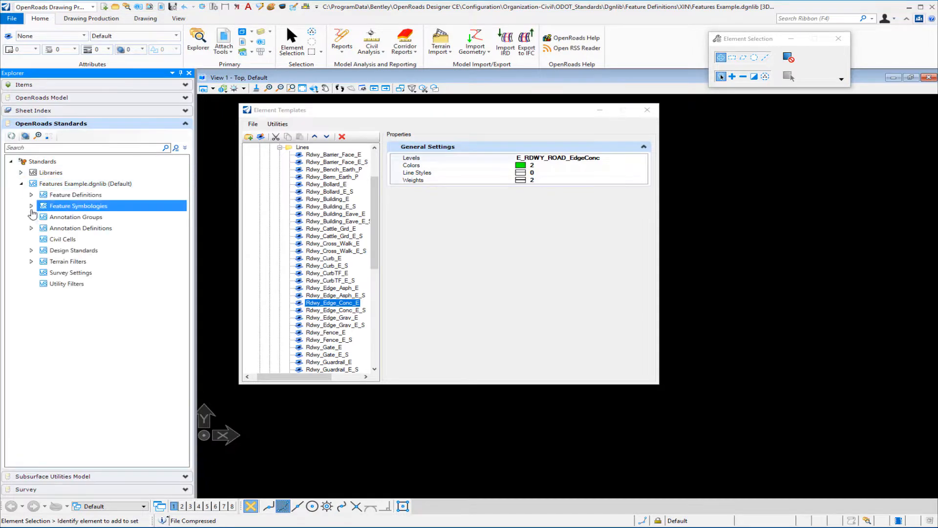
pyautogui.click(31, 206)
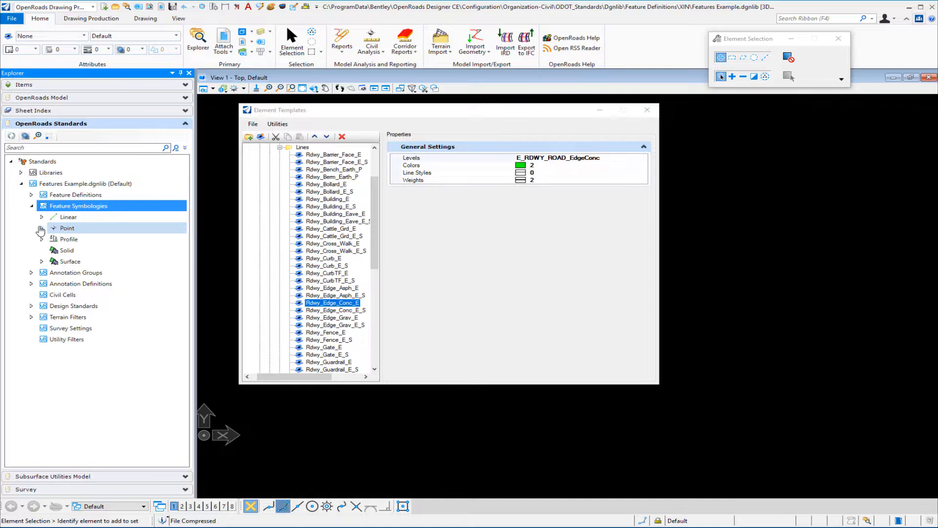
# Examine the imported Point symbologies down to Survey Points and the Linear symbologies down to Survey and Roadway
pyautogui.click(42, 227)
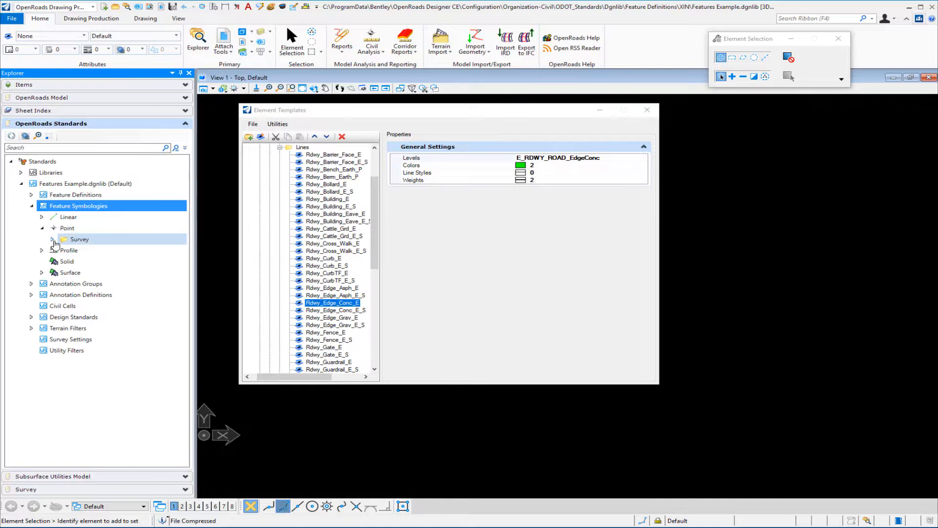
pyautogui.click(52, 239)
pyautogui.click(63, 251)
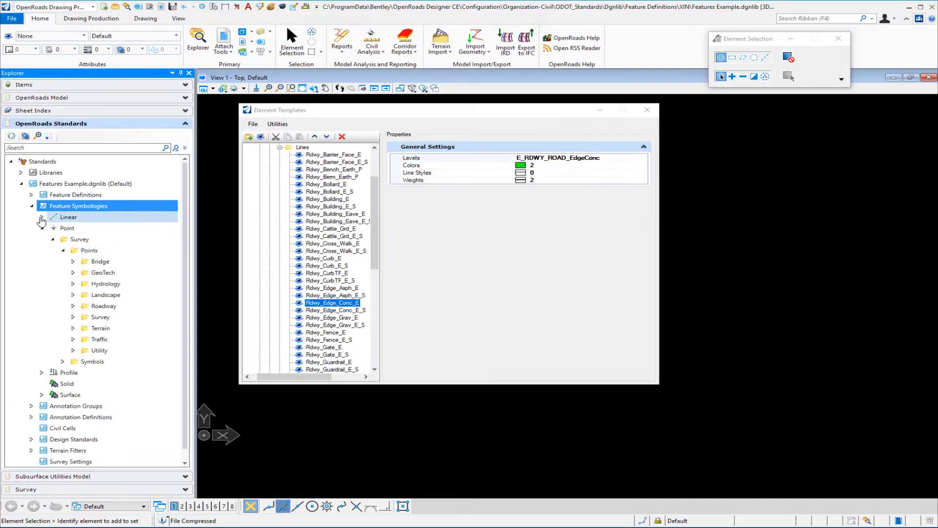
pyautogui.click(42, 218)
pyautogui.click(53, 228)
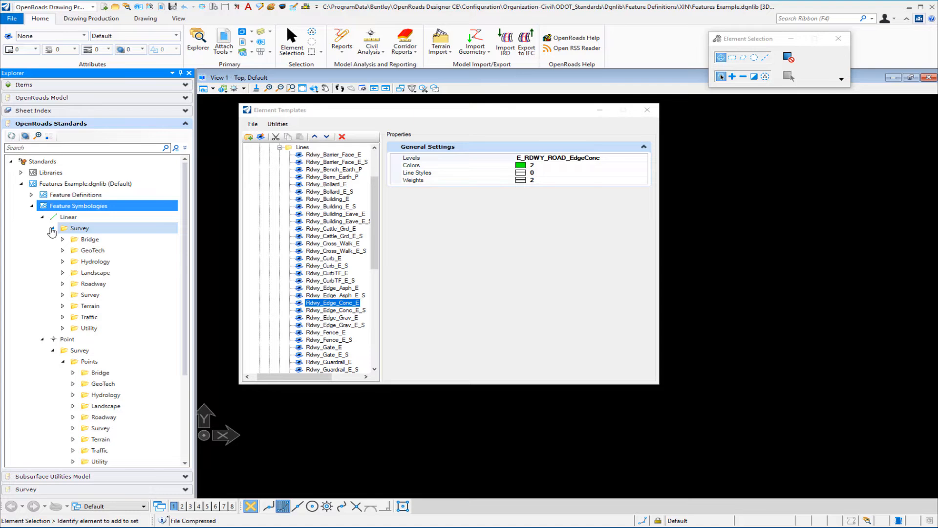
pyautogui.click(63, 283)
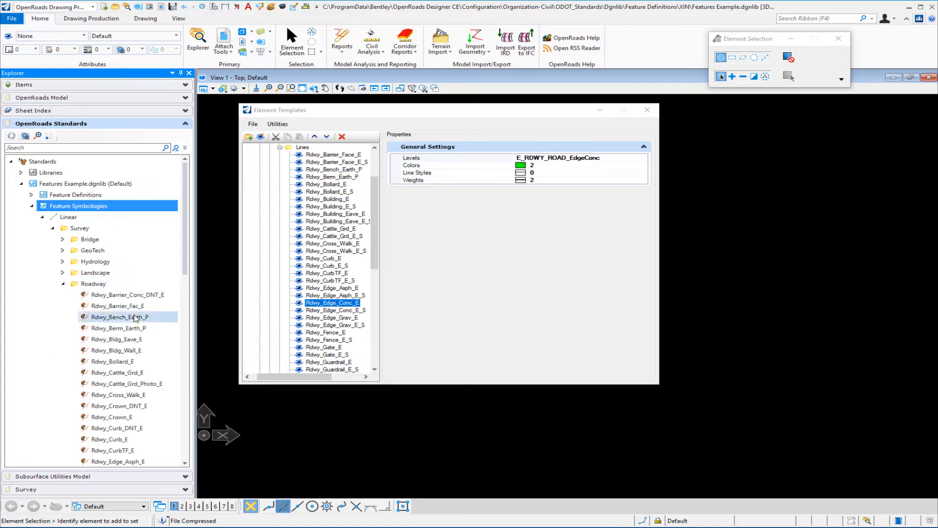
pyautogui.scroll(-6, 116, 421)
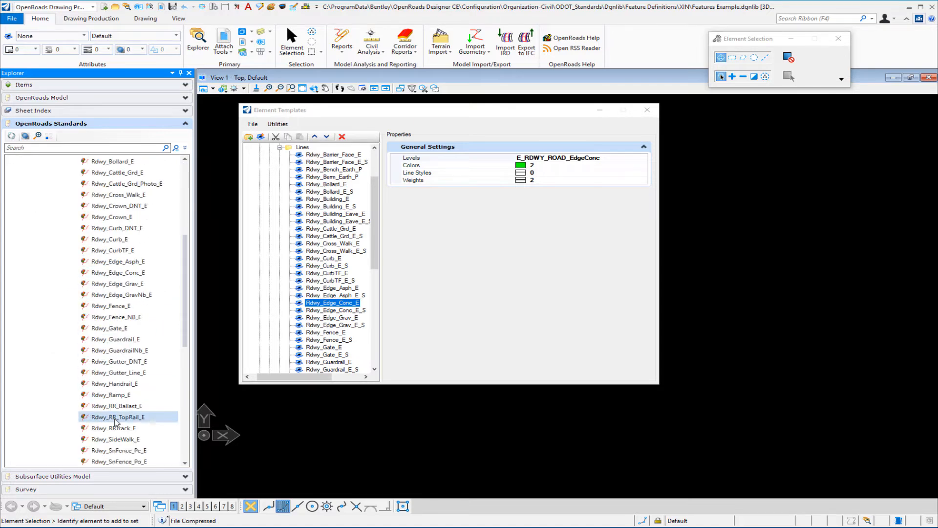
pyautogui.scroll(-2, 116, 421)
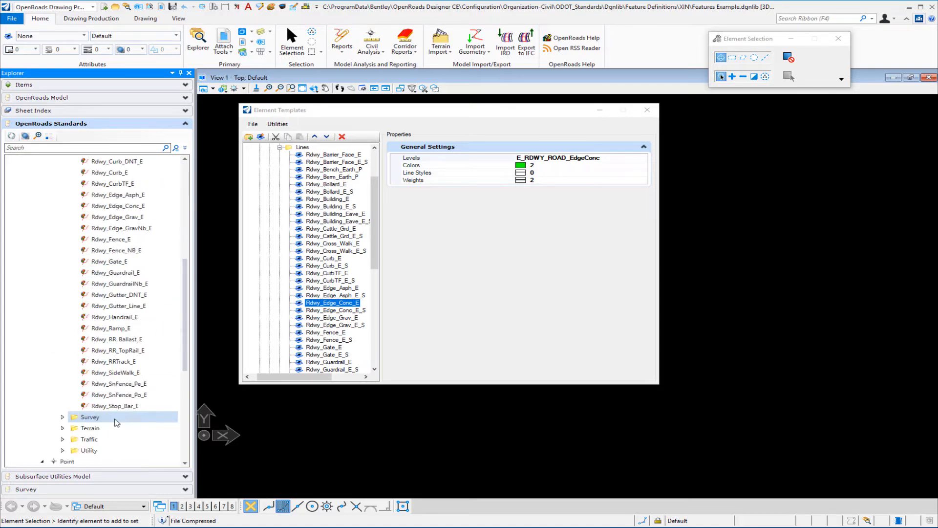
# Show the properties of the Rdwy_Edge_Conc_E linear feature symbology and move the Element Templates window clear of the Explorer
pyautogui.rightClick(137, 209)
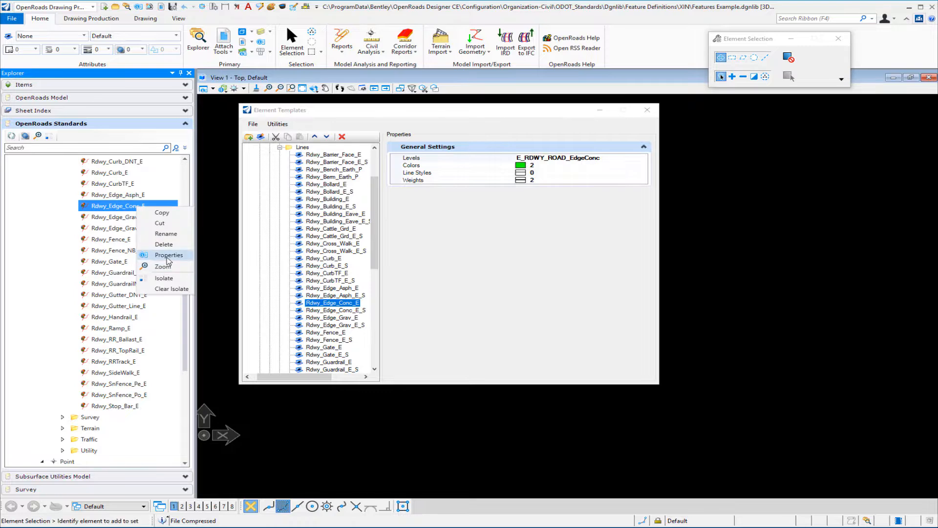
pyautogui.click(167, 256)
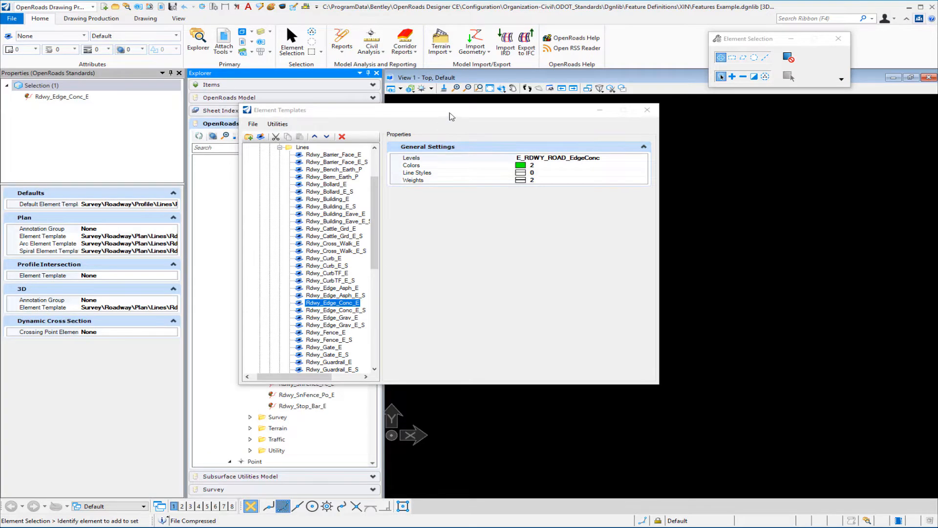
pyautogui.moveTo(471, 116); pyautogui.dragTo(633, 123)
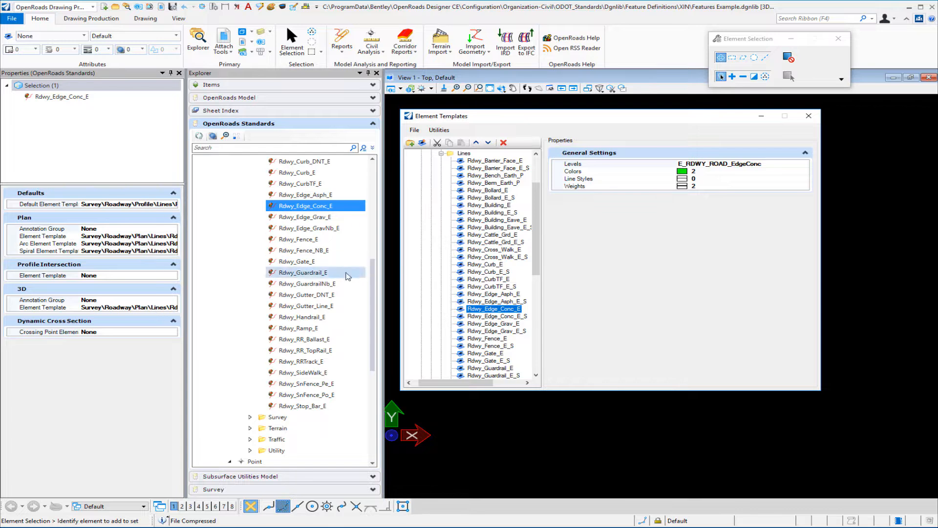
# Import the feature definitions from civil_FD.xml into Features Example.dgnlib
pyautogui.moveTo(372, 276); pyautogui.dragTo(373, 178)
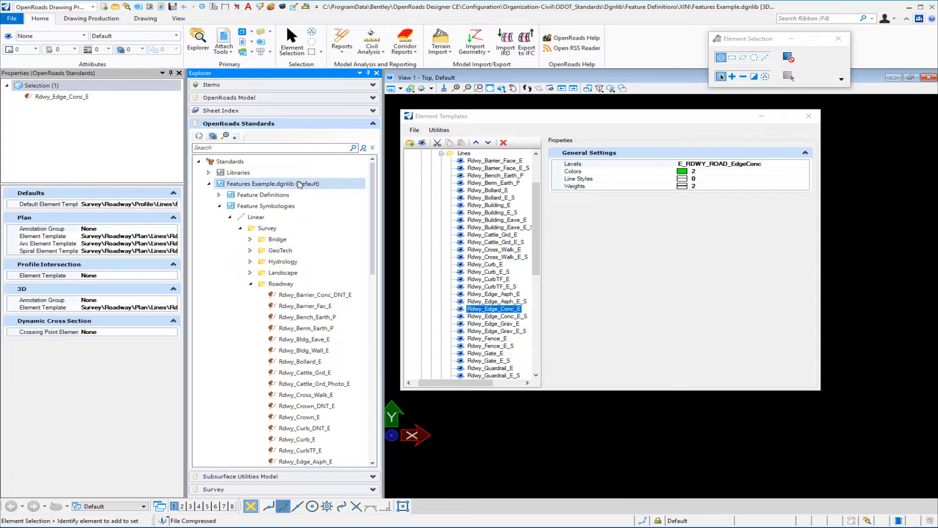
pyautogui.click(264, 196)
pyautogui.rightClick(265, 196)
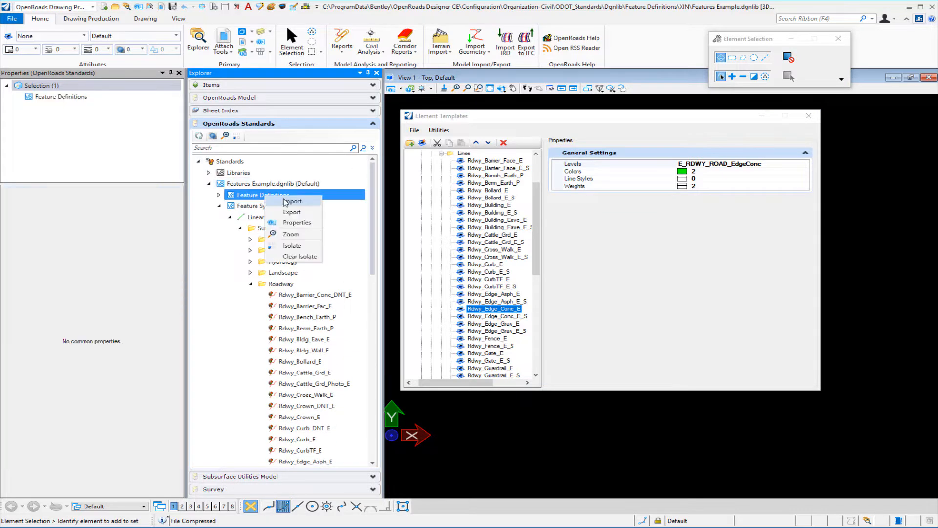
pyautogui.click(286, 202)
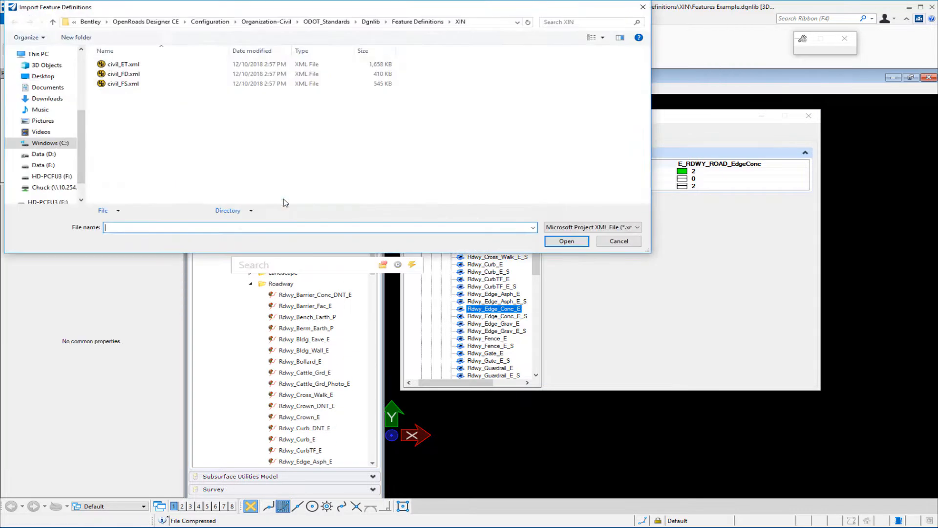
pyautogui.doubleClick(138, 77)
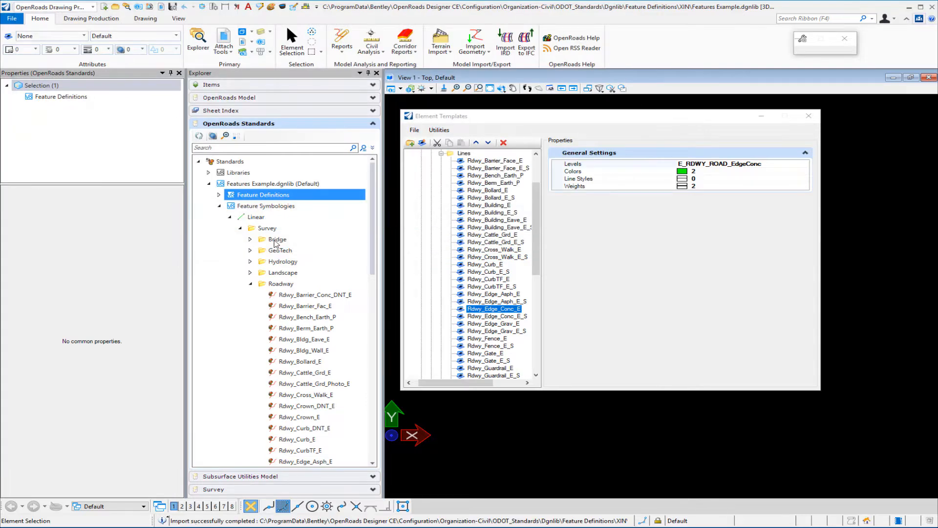
# Expand the Feature Definitions through Linear, Survey and Roadway and inspect the properties of Rdwy_Edge_Conc_E
pyautogui.click(219, 195)
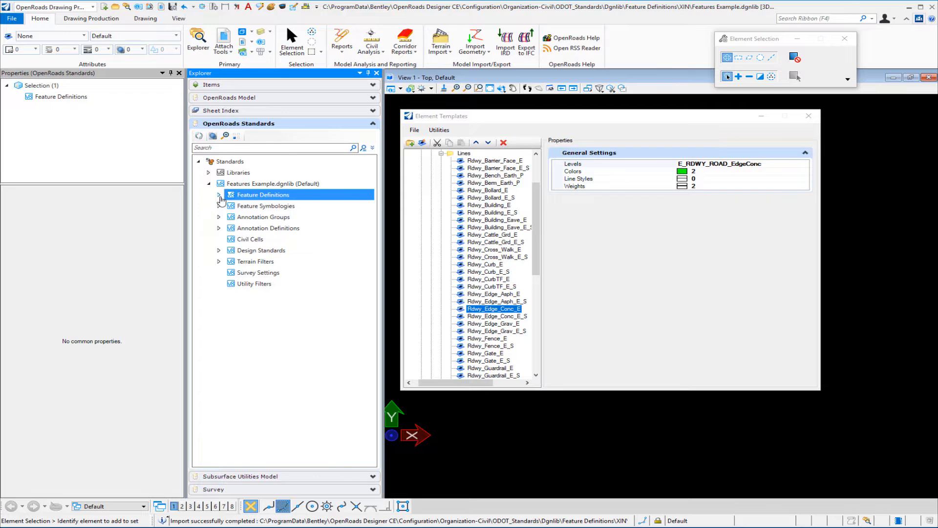
pyautogui.click(219, 195)
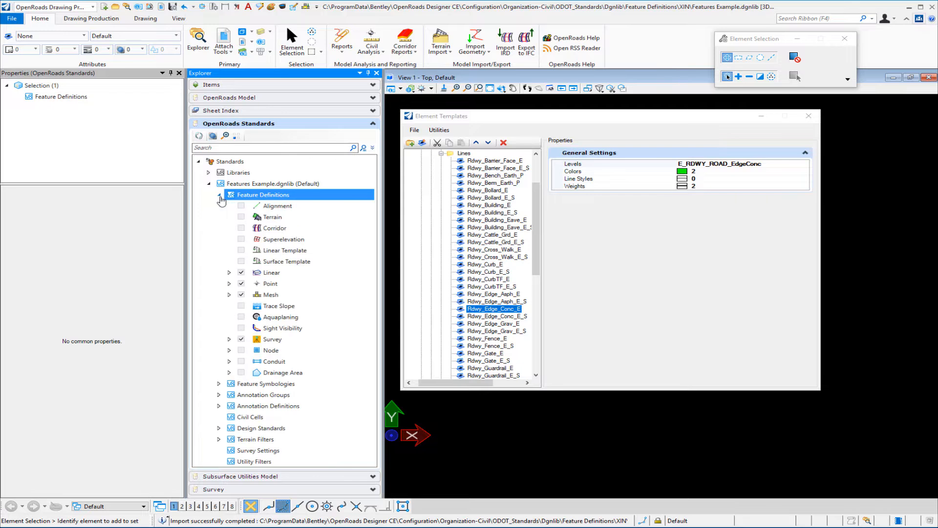
pyautogui.click(229, 273)
pyautogui.click(240, 284)
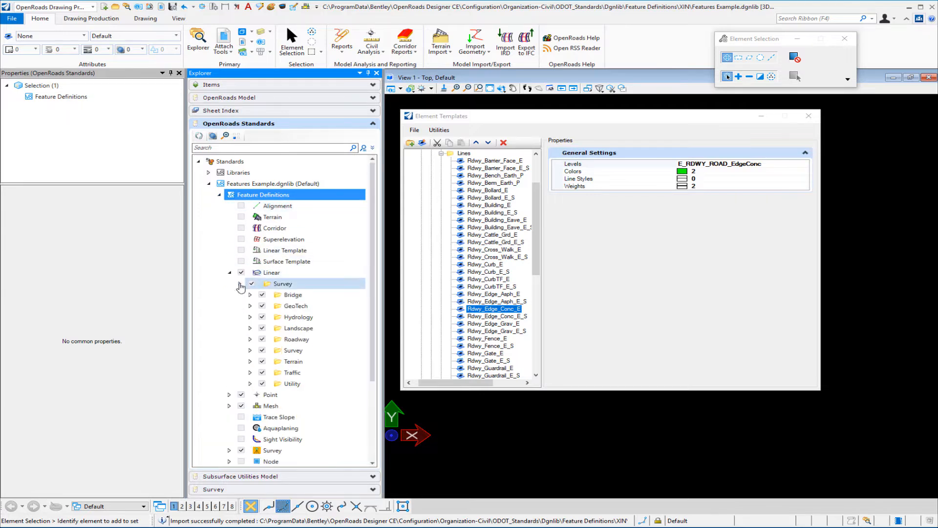
pyautogui.click(250, 339)
pyautogui.scroll(-8, 248, 346)
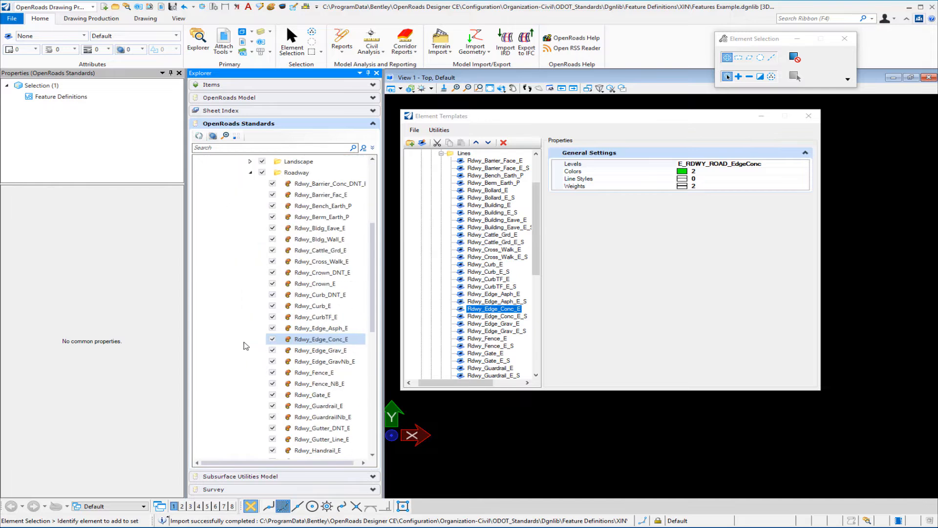
pyautogui.scroll(-2, 245, 346)
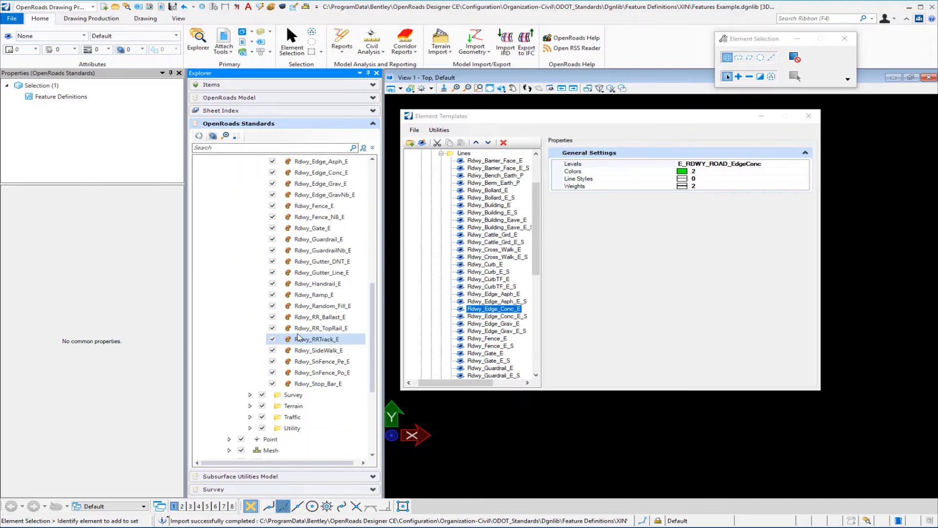
pyautogui.click(336, 172)
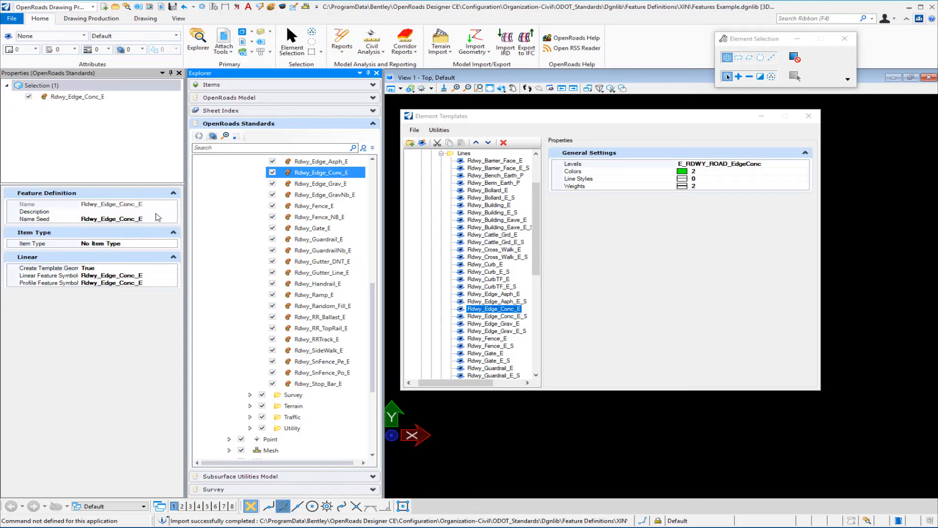